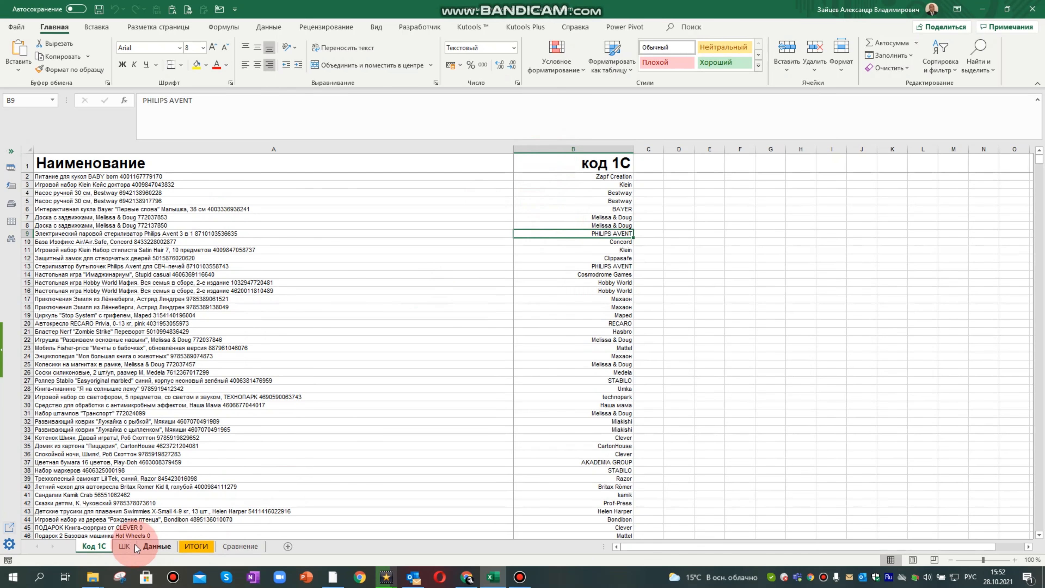
Examine the barcode, name and price columns on the ШК sheet.
{"action": "left_click", "coordinate": [124, 546]}
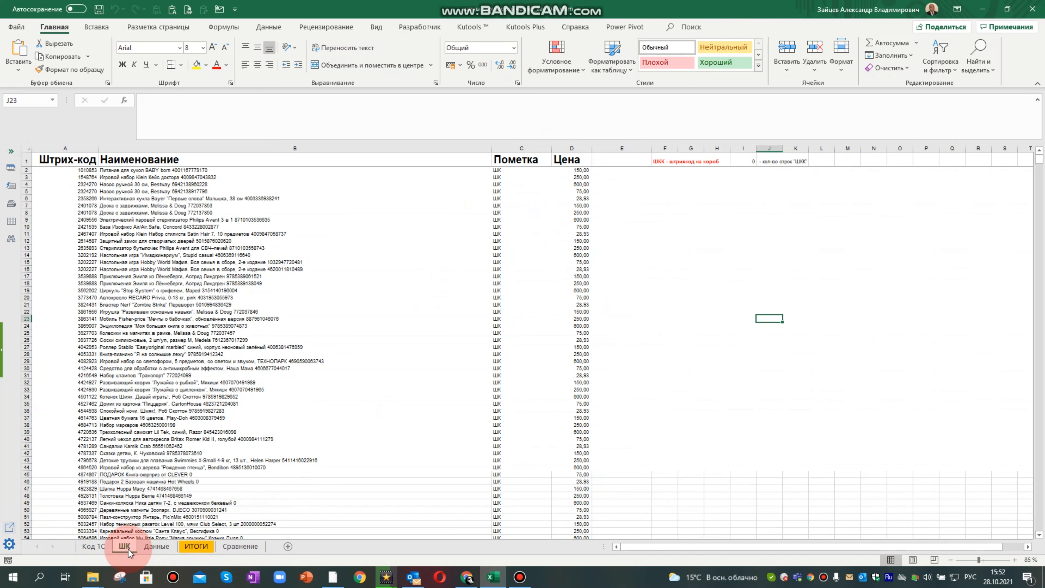
{"action": "left_click", "coordinate": [66, 149]}
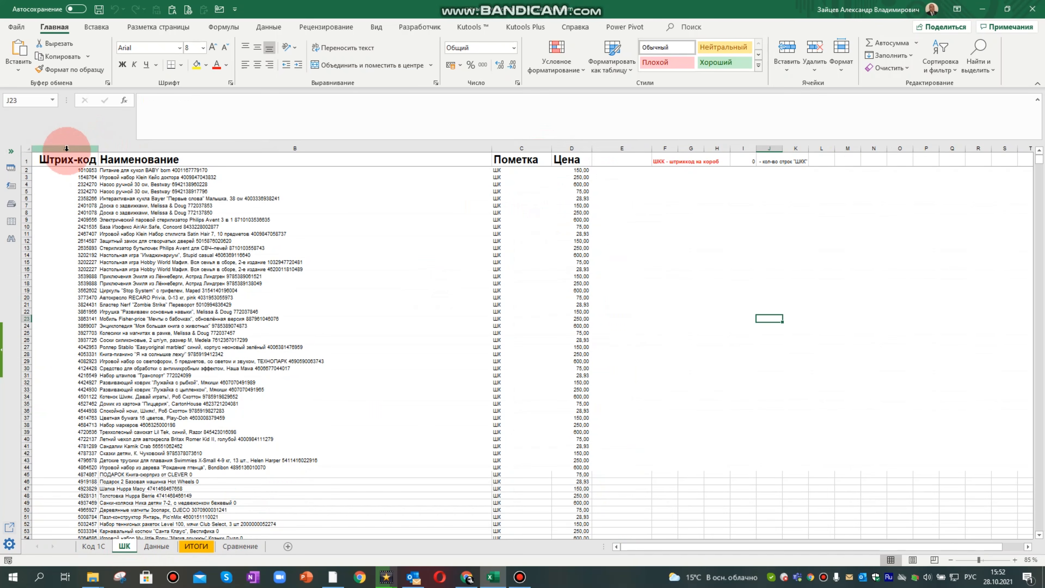
{"action": "left_click_drag", "start_coordinate": [66, 148], "coordinate": [233, 144]}
{"action": "left_click", "coordinate": [234, 145]}
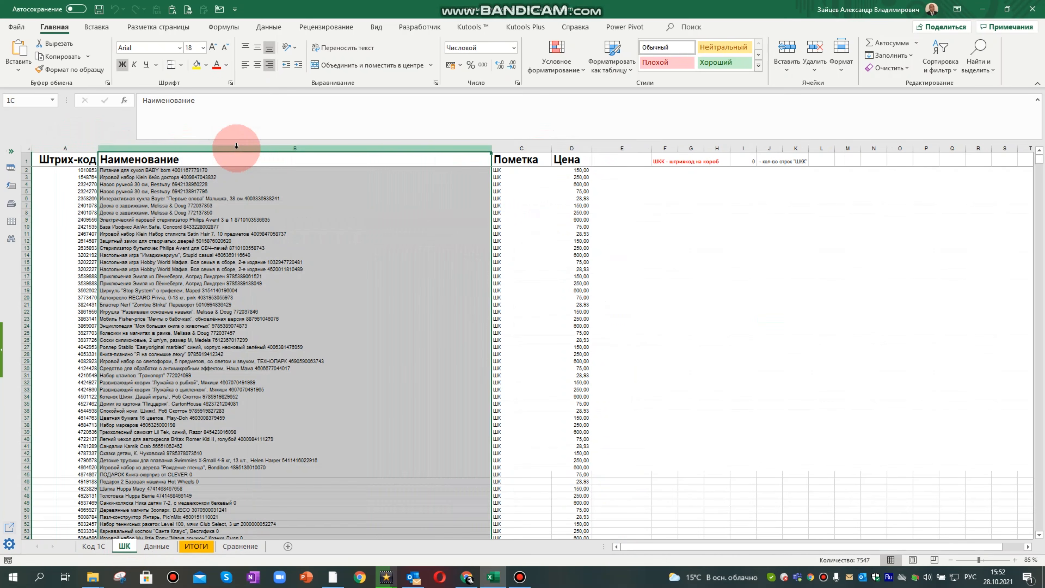
{"action": "left_click", "coordinate": [584, 146]}
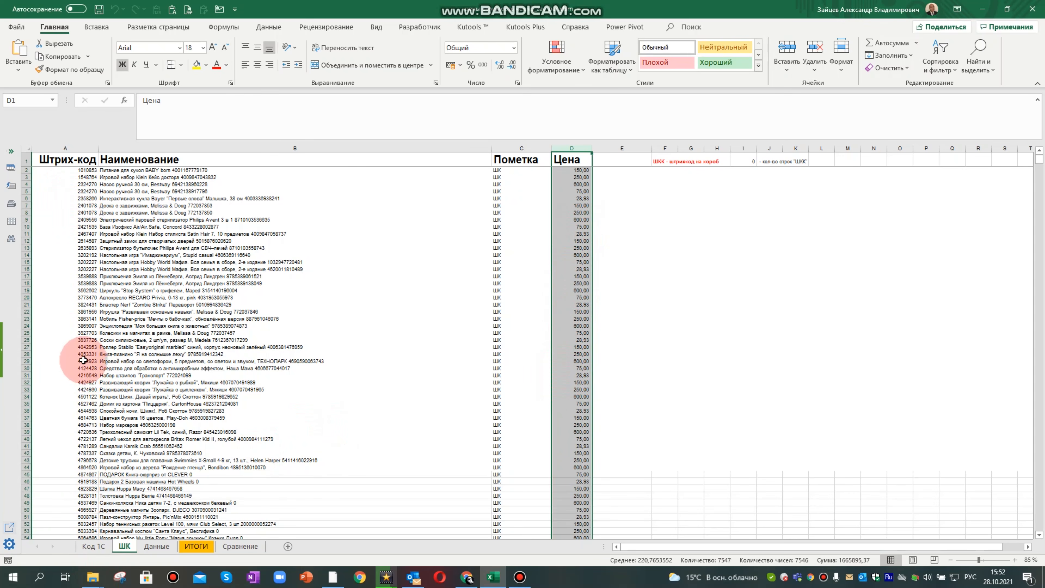
Compare the codes and product names of the two rows sharing barcode 3539888 on the ШК sheet.
{"action": "left_click", "coordinate": [80, 275]}
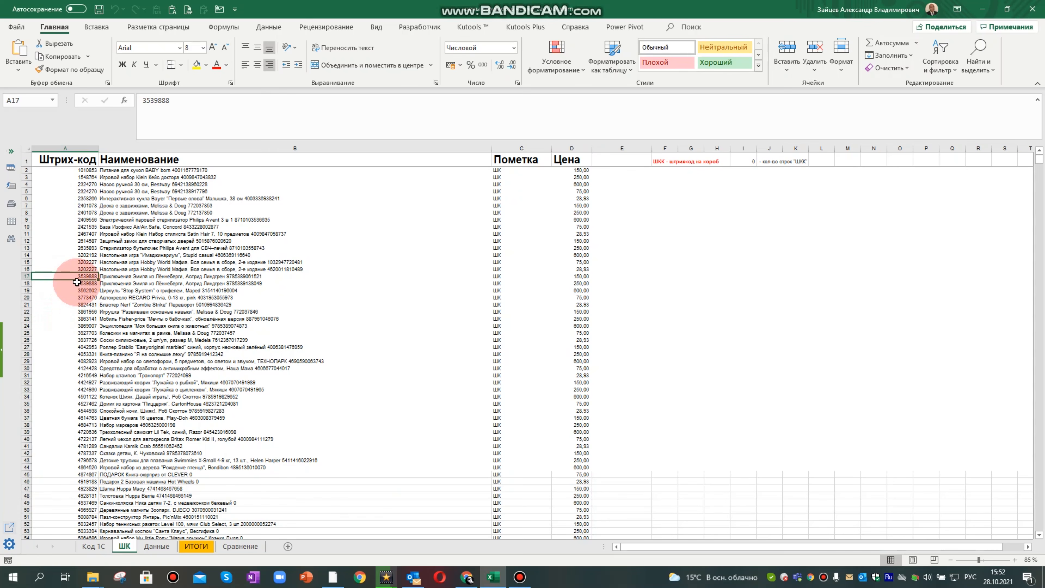
{"action": "left_click", "coordinate": [92, 282]}
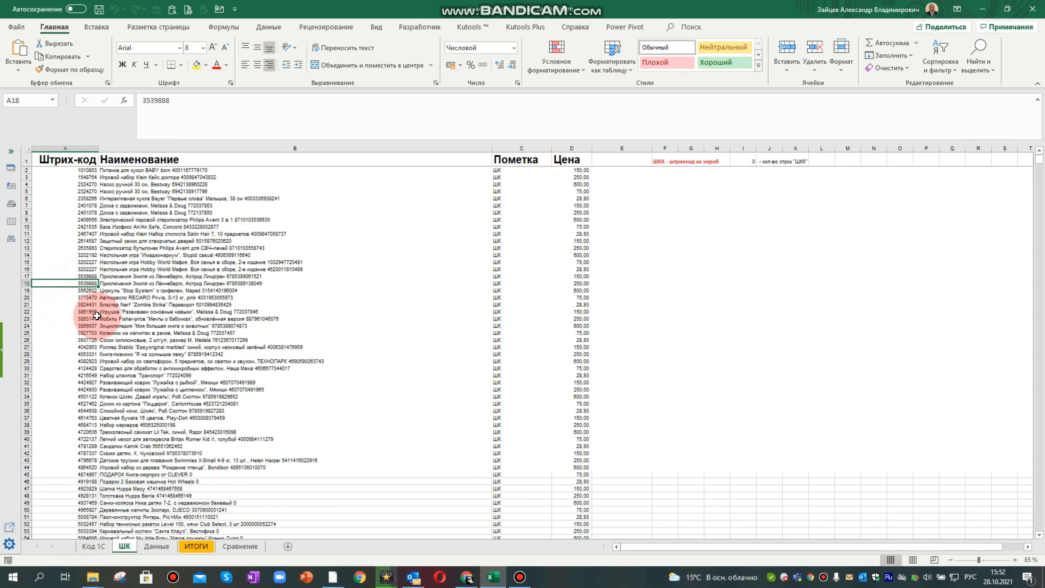
{"action": "left_click", "coordinate": [111, 276]}
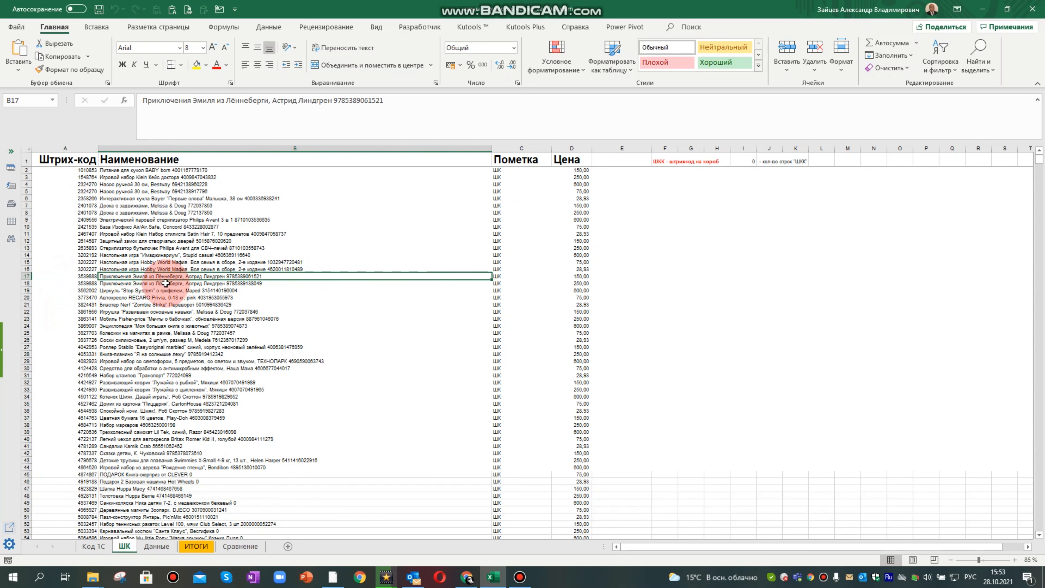
{"action": "left_click", "coordinate": [274, 283]}
{"action": "left_click", "coordinate": [273, 276]}
{"action": "left_click", "coordinate": [274, 284]}
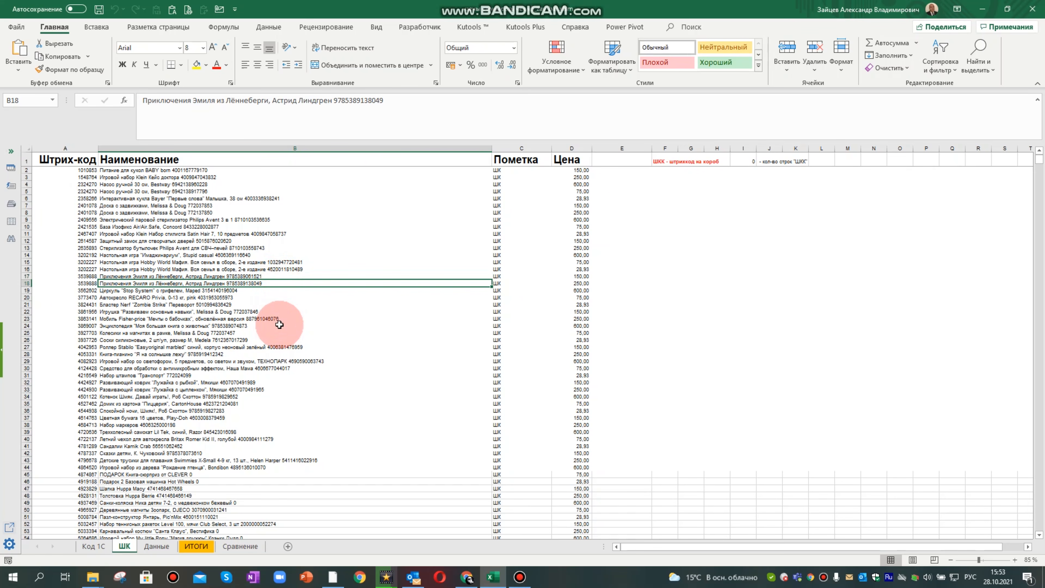
{"action": "left_click", "coordinate": [168, 276]}
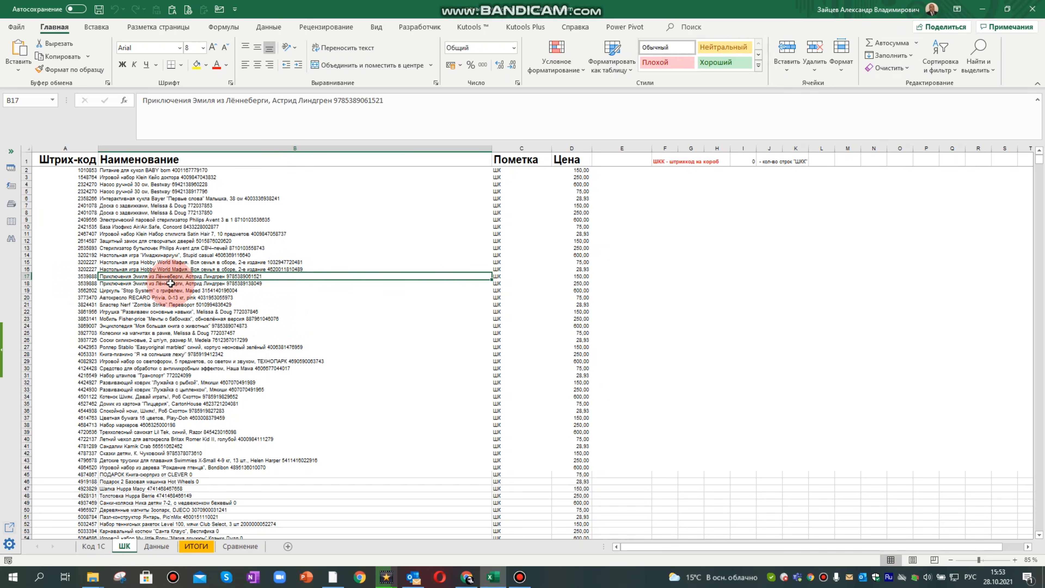
{"action": "left_click", "coordinate": [172, 284]}
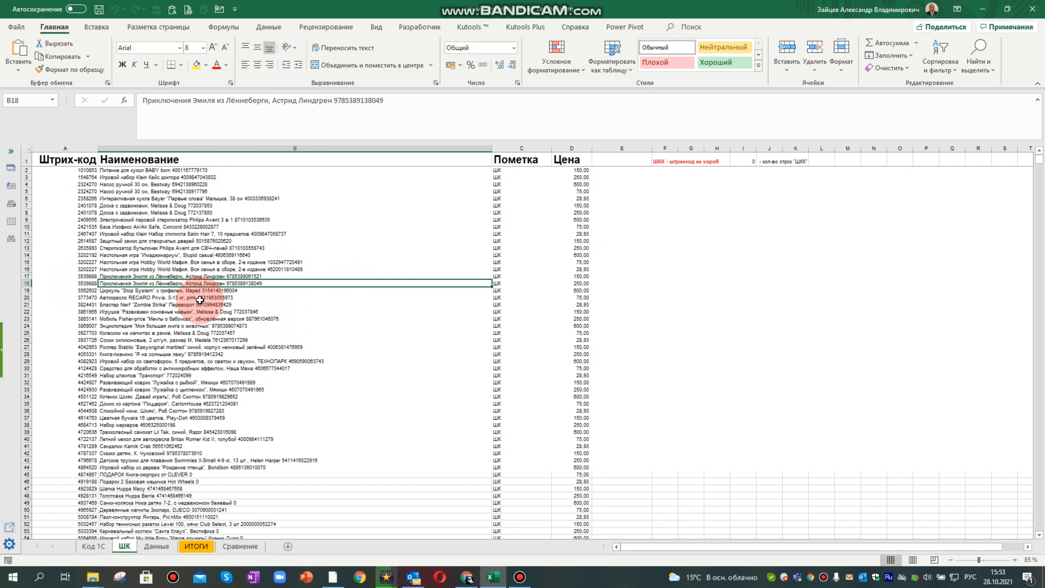
{"action": "left_click", "coordinate": [154, 276]}
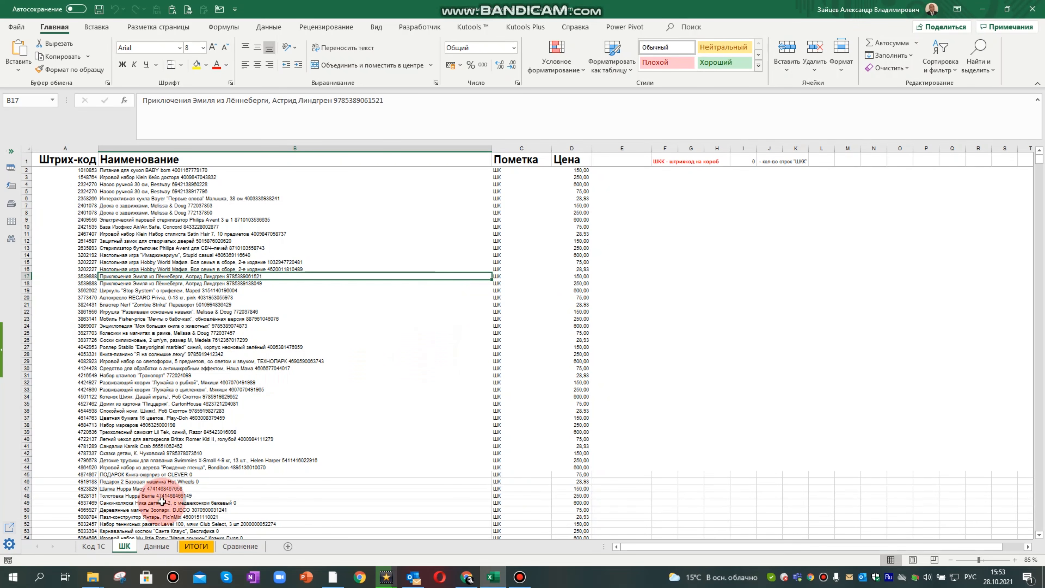
Start a new receipt on the Данные sheet and enter barcode 5345701 as its first item.
{"action": "left_click", "coordinate": [161, 546]}
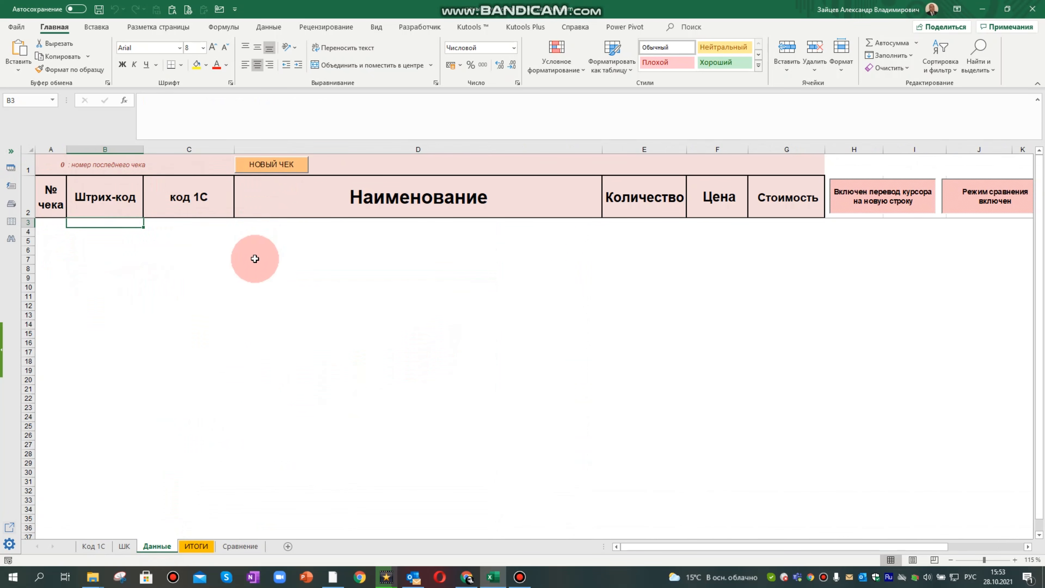
{"action": "left_click", "coordinate": [271, 165]}
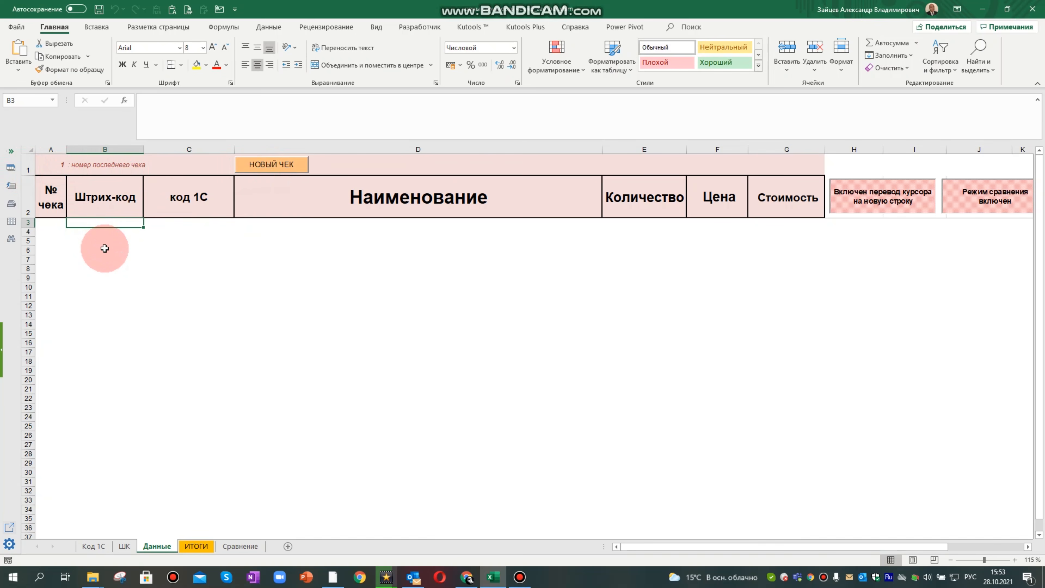
{"action": "type", "text": "5345701"}
{"action": "key", "text": "Return"}
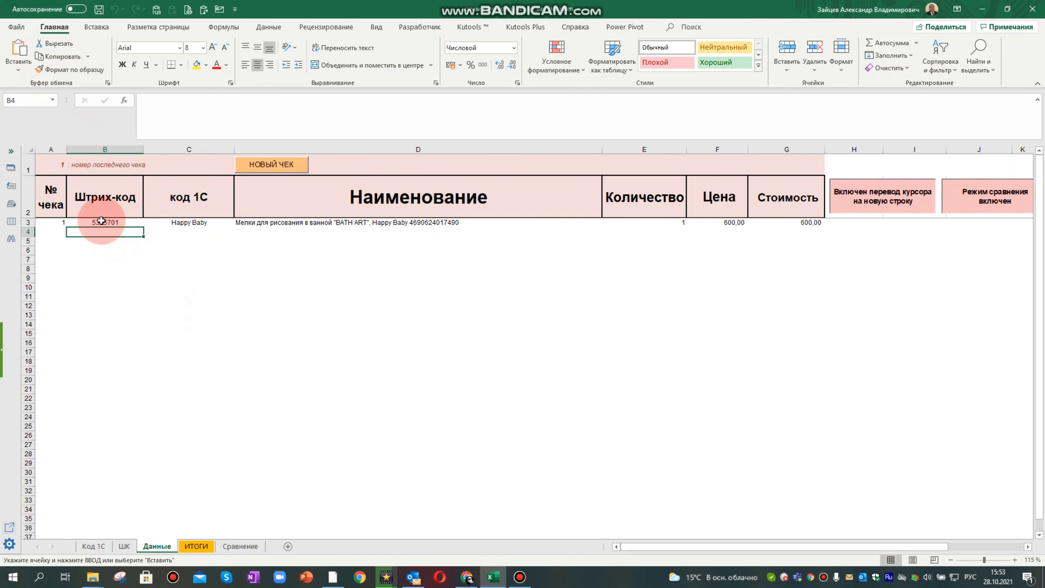
Check the first item's filled-in name and 1C code, and its sales entry on the Сравнение sheet.
{"action": "left_click", "coordinate": [337, 223]}
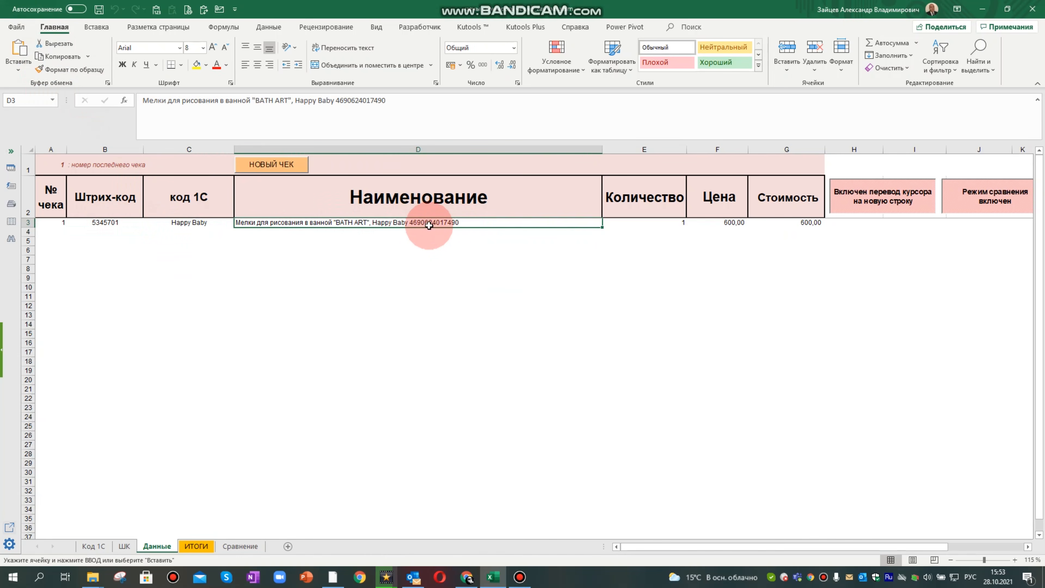
{"action": "left_click", "coordinate": [192, 223]}
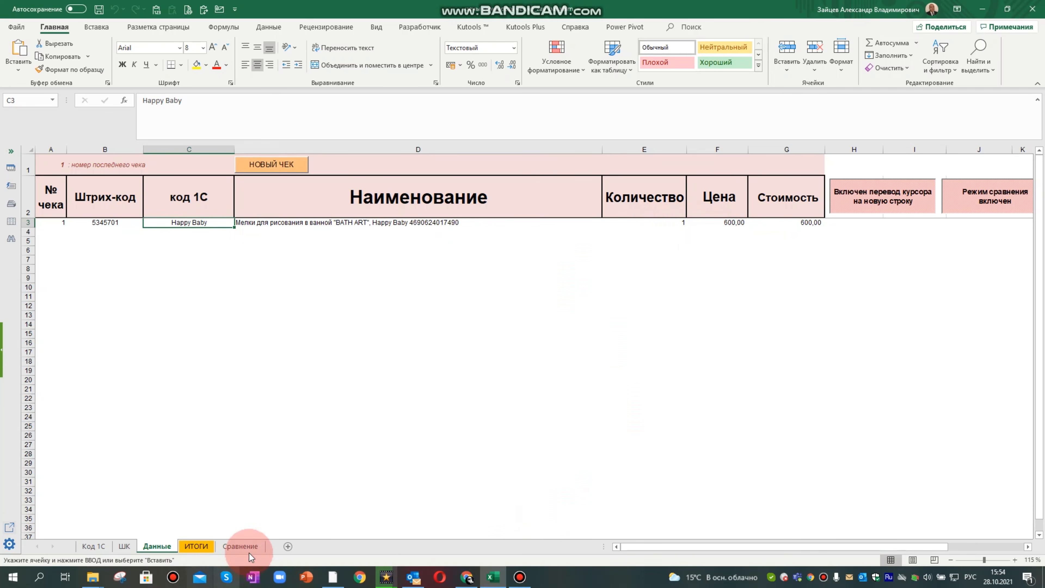
{"action": "left_click", "coordinate": [243, 547]}
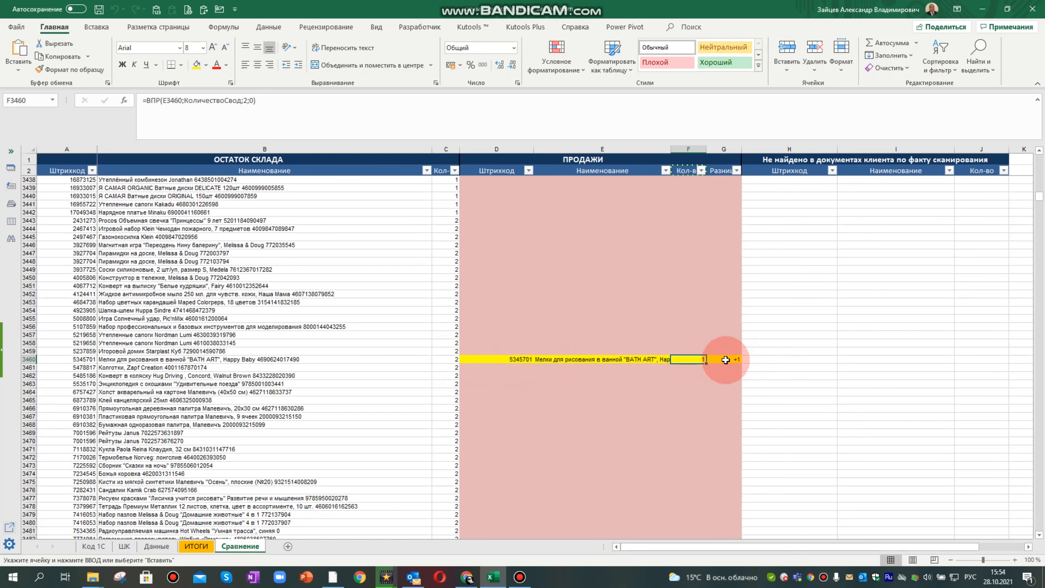
Add barcode 3927704 on Данные, choosing SKU "Пирамидки на доске, Melissa & Doug 772103794" and the same stock item, and check it on Сравнение.
{"action": "left_click", "coordinate": [157, 547]}
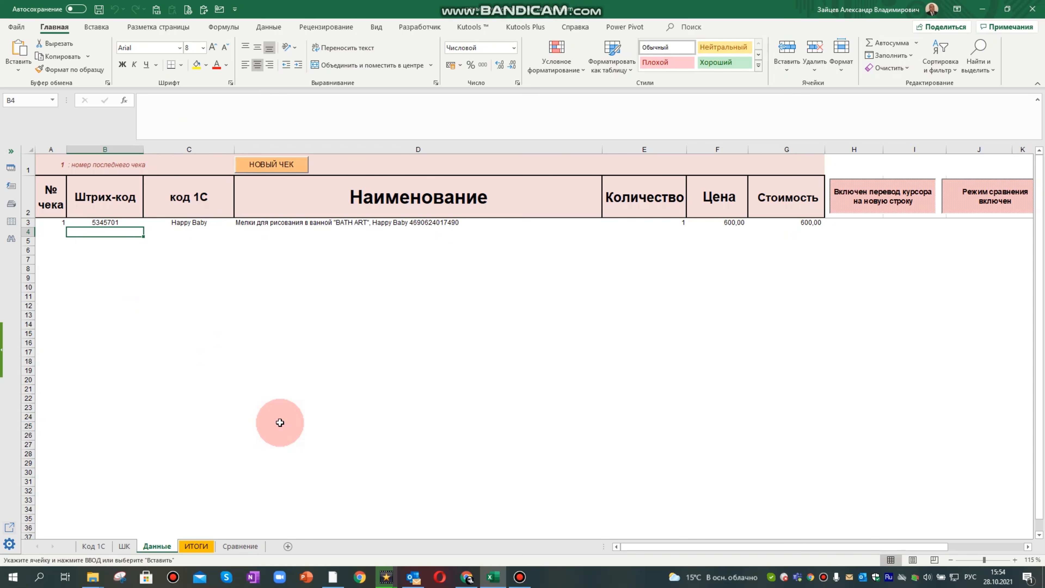
{"action": "type", "text": "3927704"}
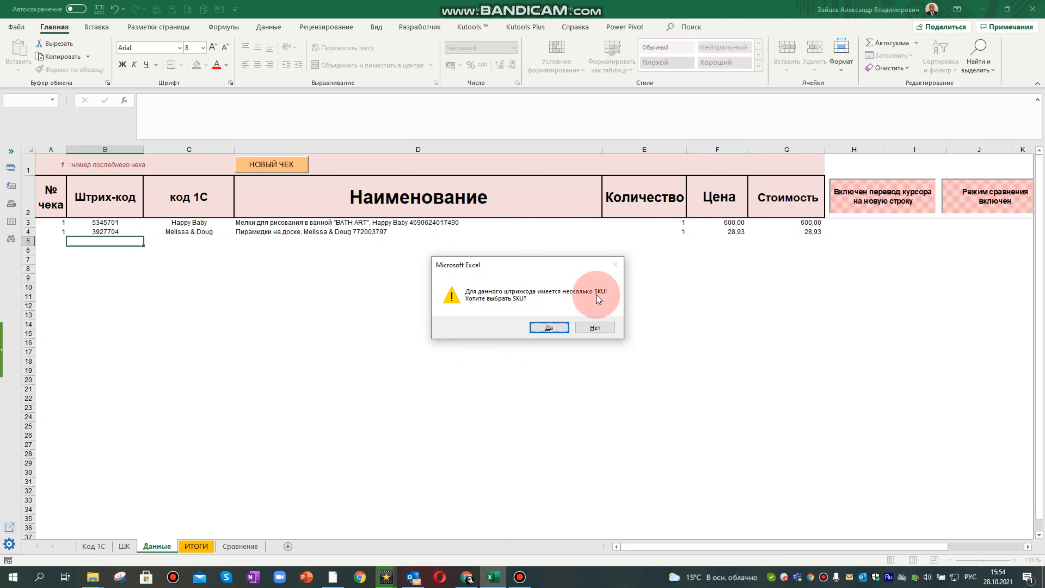
{"action": "left_click", "coordinate": [549, 328]}
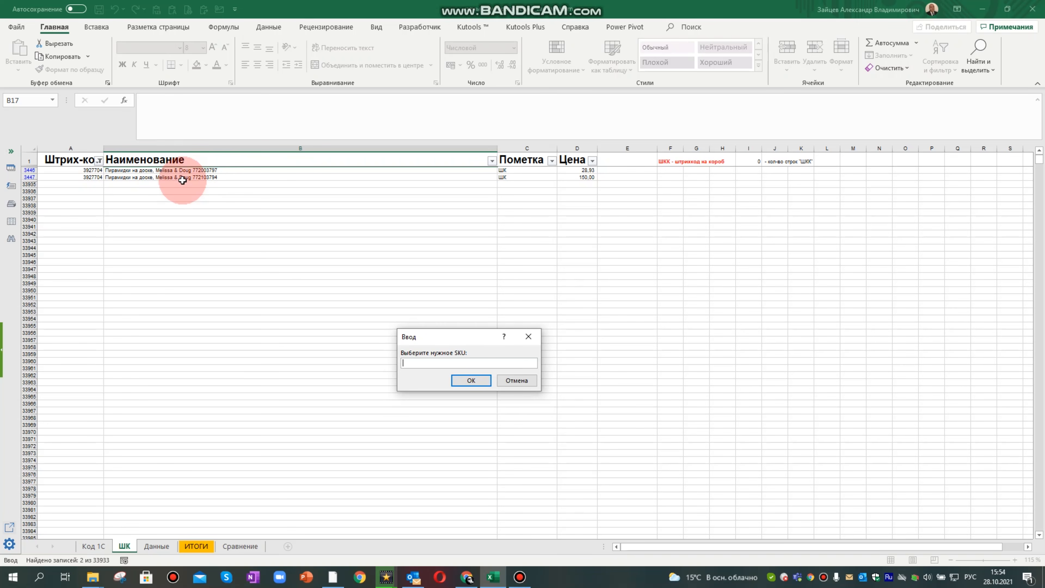
{"action": "left_click", "coordinate": [197, 178]}
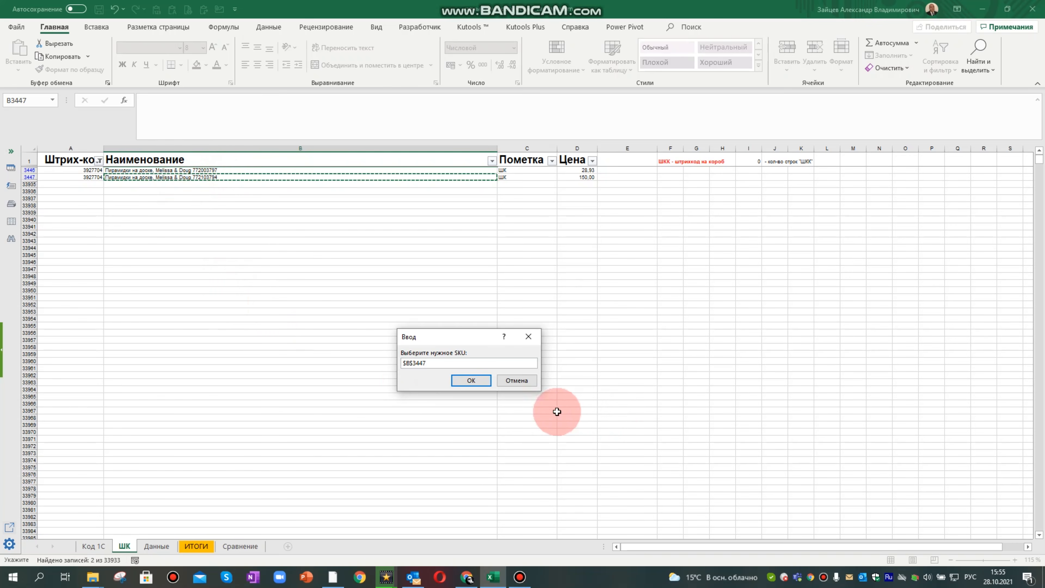
{"action": "left_click", "coordinate": [469, 381]}
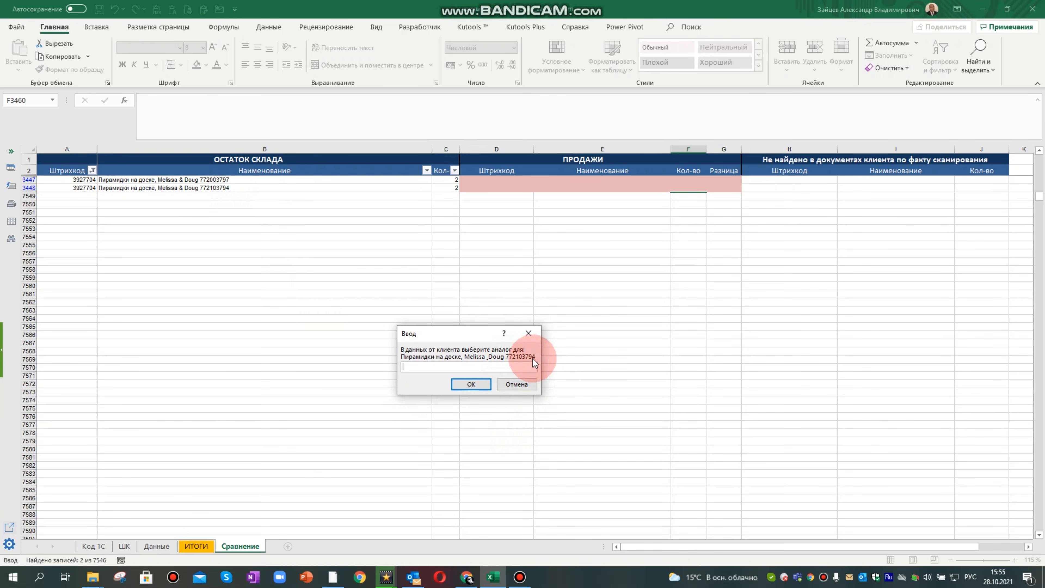
{"action": "left_click", "coordinate": [234, 189]}
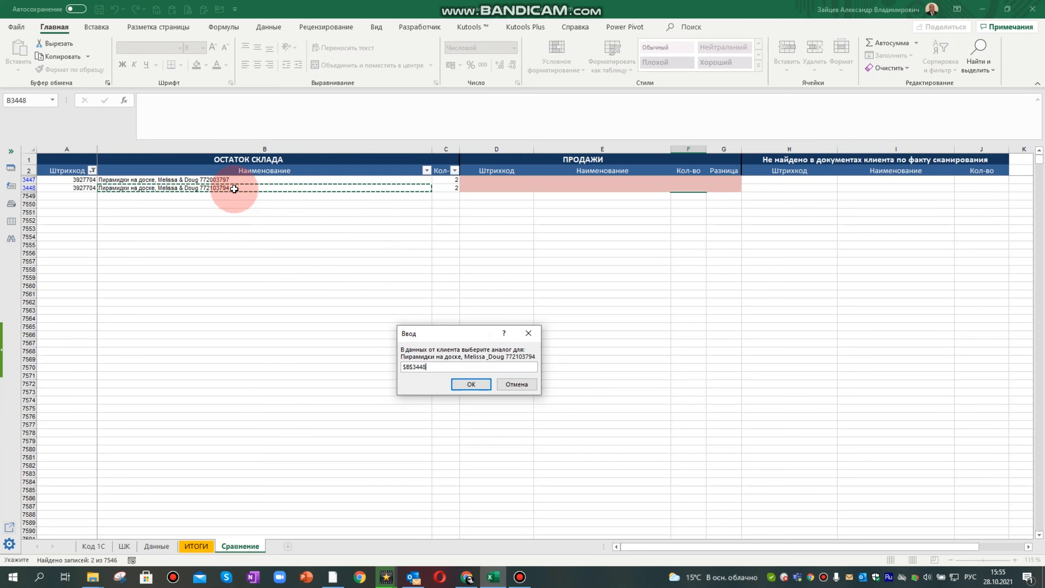
{"action": "left_click", "coordinate": [473, 384]}
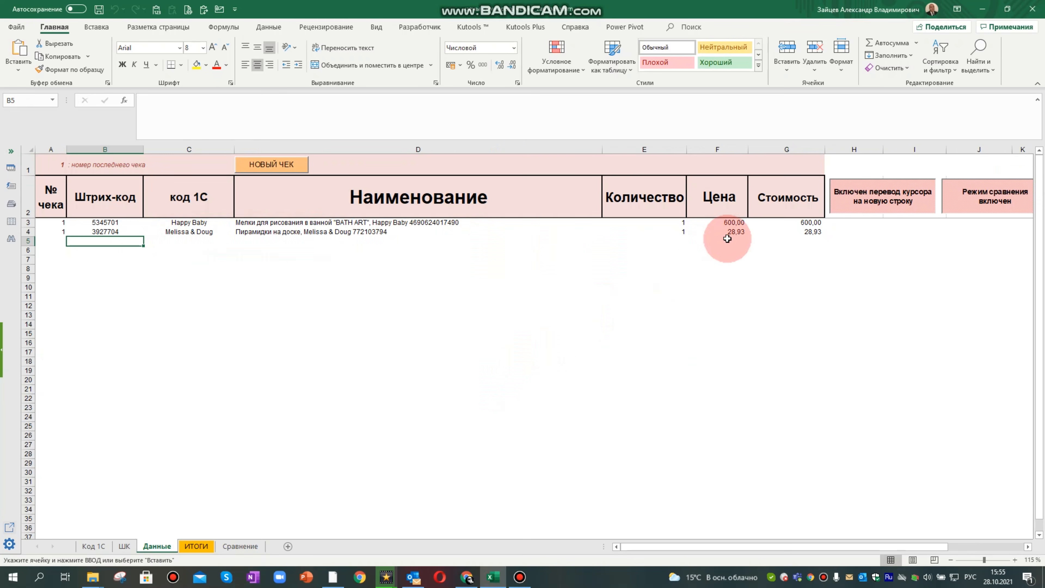
{"action": "left_click", "coordinate": [241, 546]}
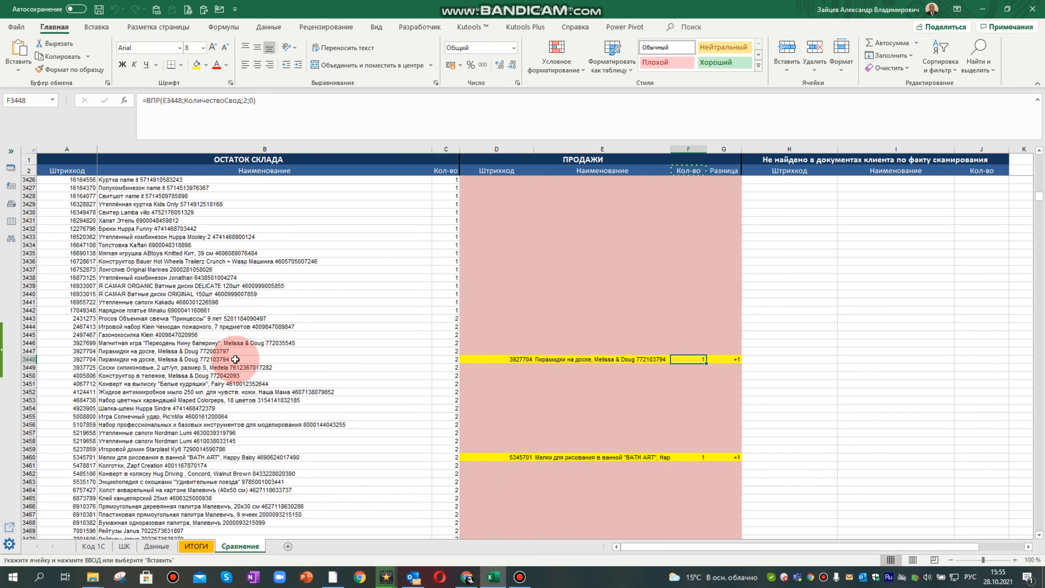
Start a second receipt on the Данные sheet and enter barcode 8058279.
{"action": "left_click", "coordinate": [156, 546]}
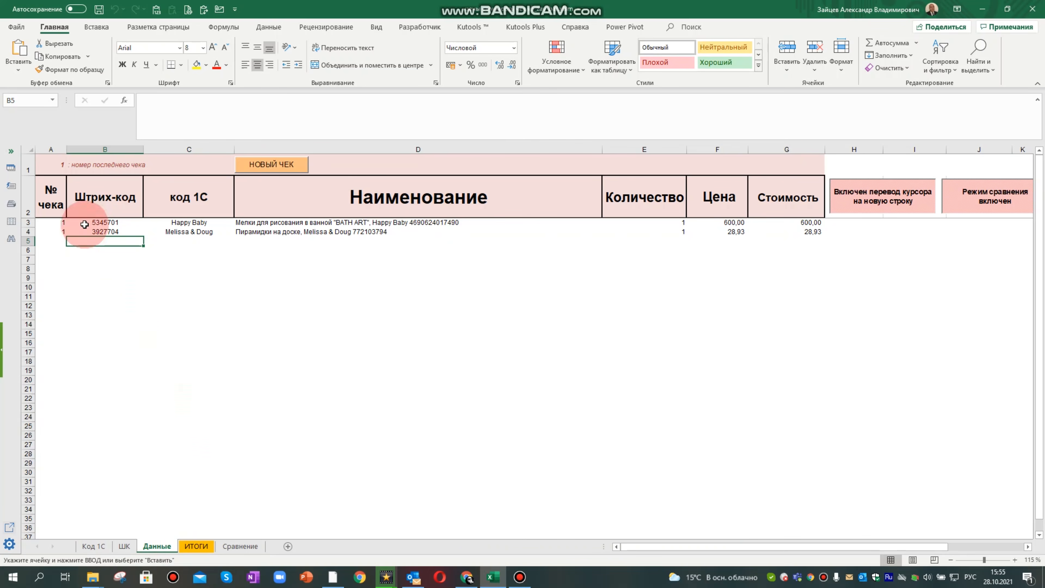
{"action": "left_click", "coordinate": [268, 165]}
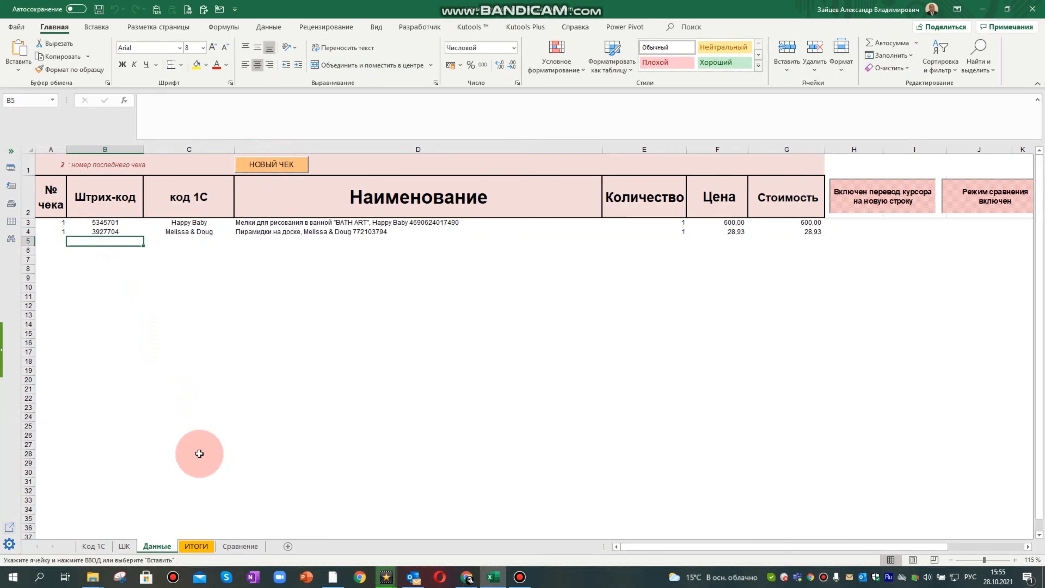
{"action": "type", "text": "8058279"}
{"action": "key", "text": "Return"}
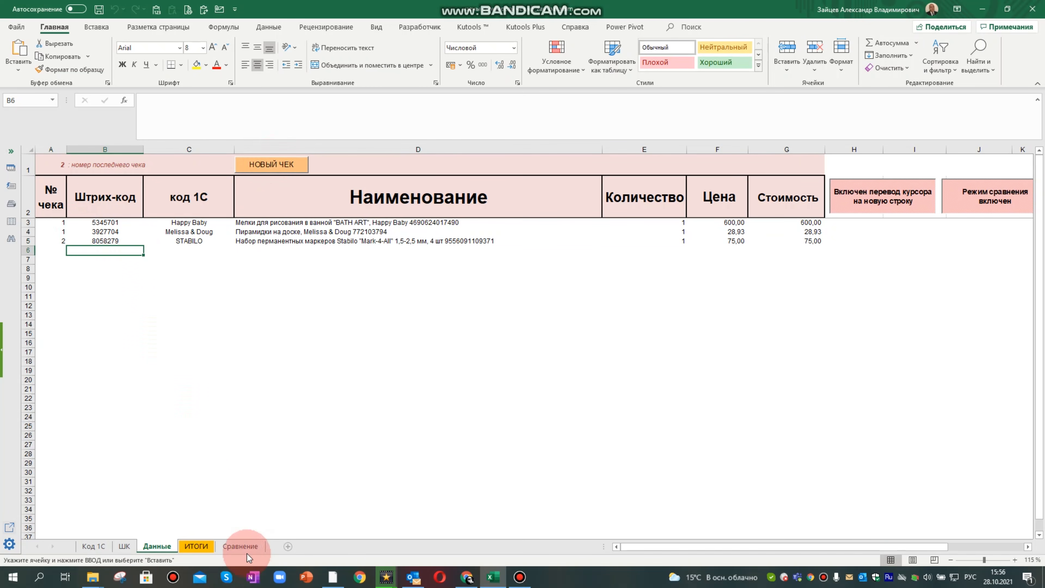
Check the second receipt's item on the Сравнение sheet and review the receipt sums on the ИТОГИ sheet.
{"action": "left_click", "coordinate": [240, 546]}
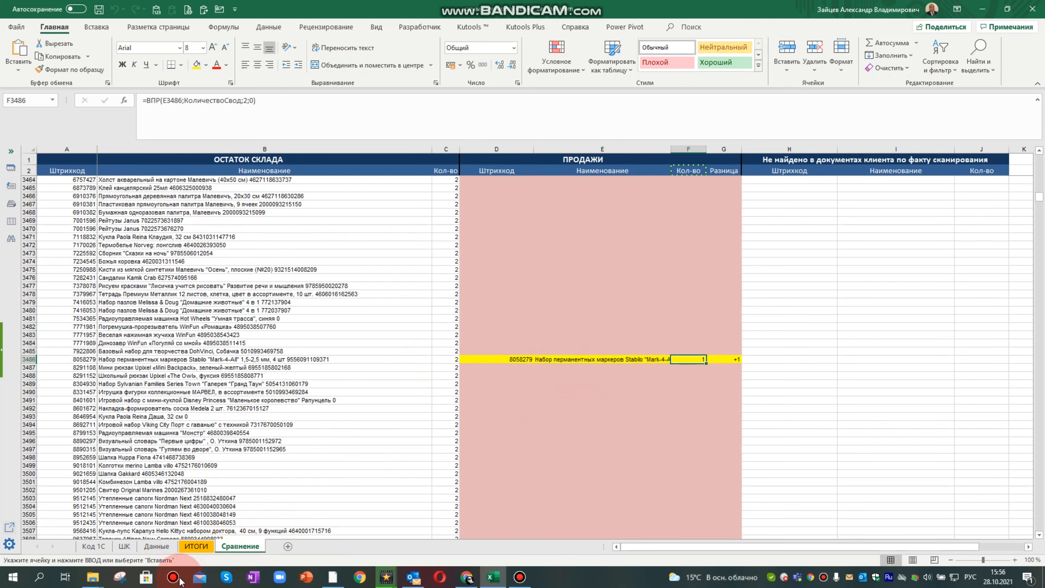
{"action": "left_click", "coordinate": [196, 546]}
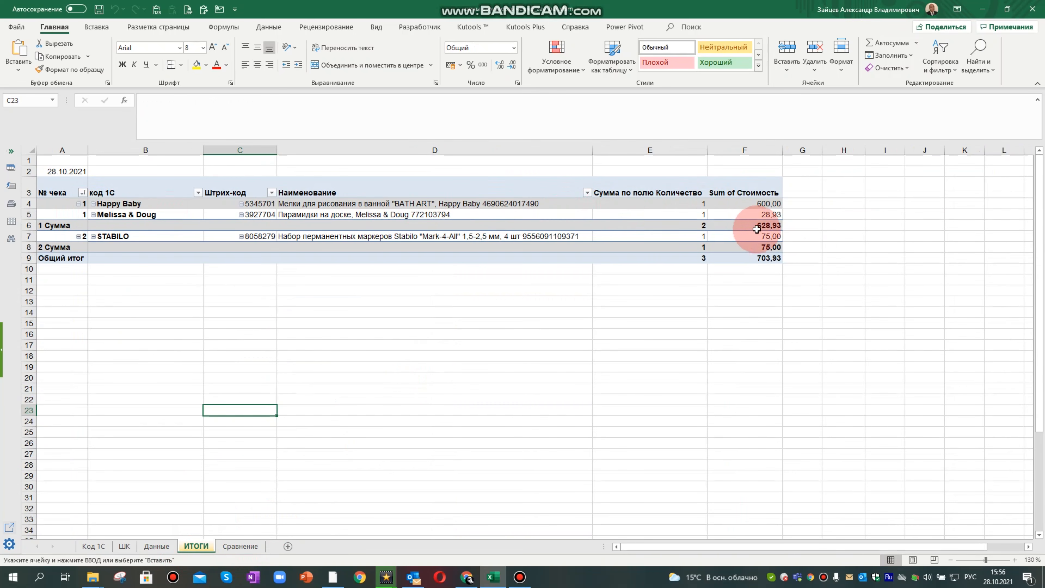
{"action": "mouse_move", "coordinate": [755, 226]}
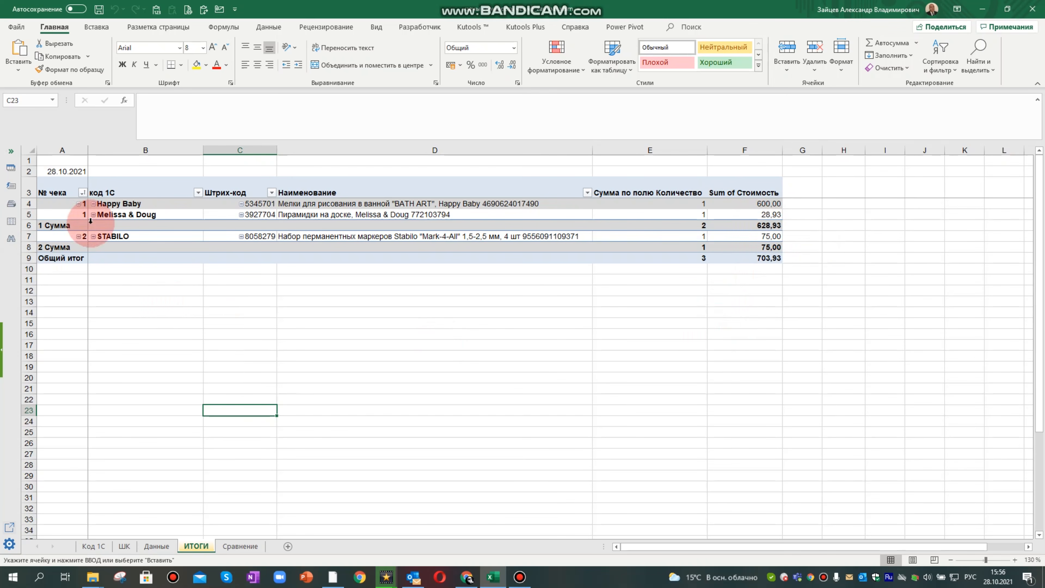
Disable the cursor's jump to a new row on the Данные sheet, and add barcode 13799830 with quantity 50.
{"action": "left_click", "coordinate": [156, 546]}
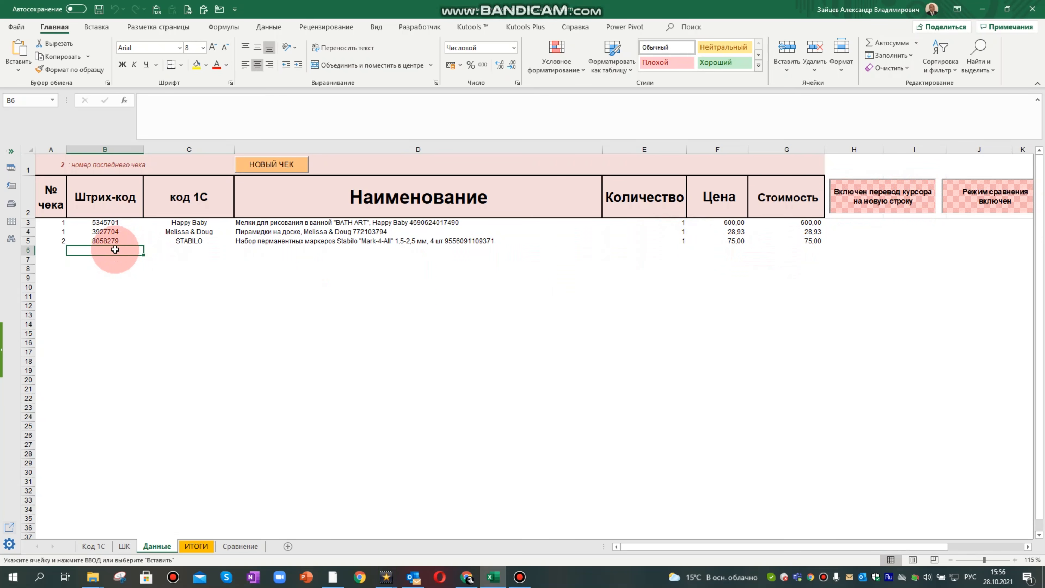
{"action": "left_click", "coordinate": [882, 206]}
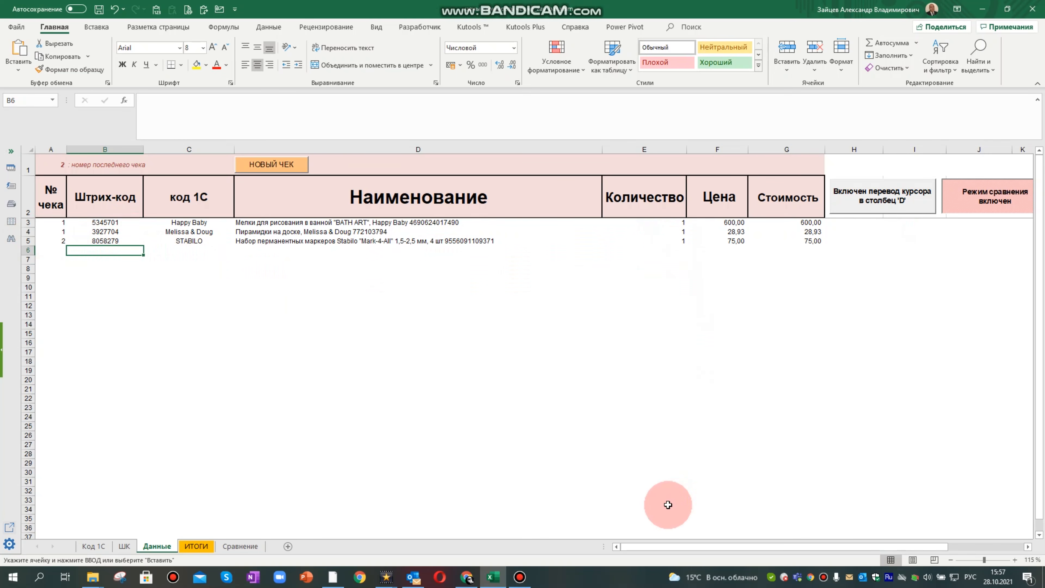
{"action": "type", "text": "13799830"}
{"action": "key", "text": "Return"}
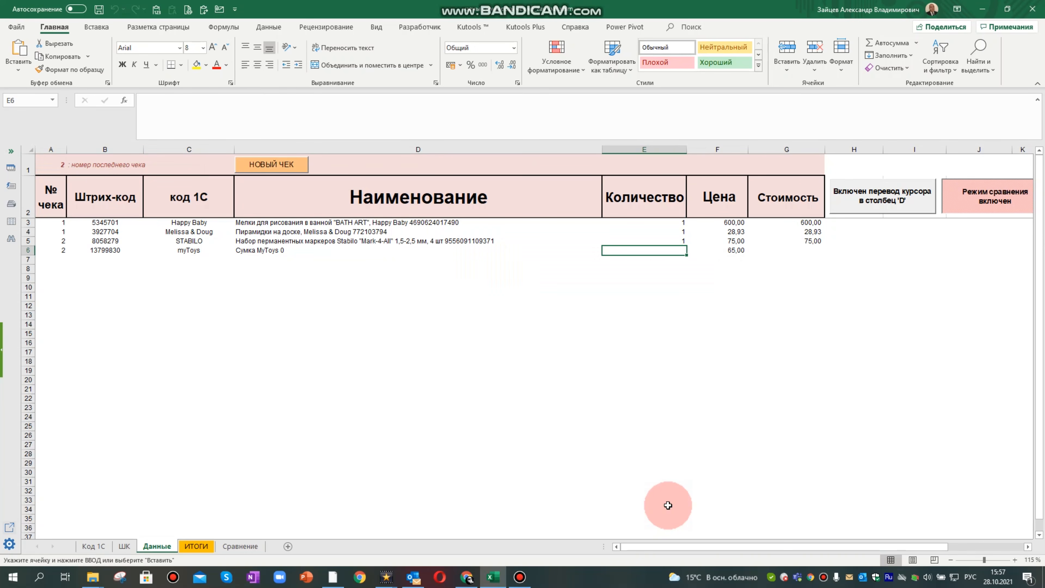
{"action": "type", "text": "50"}
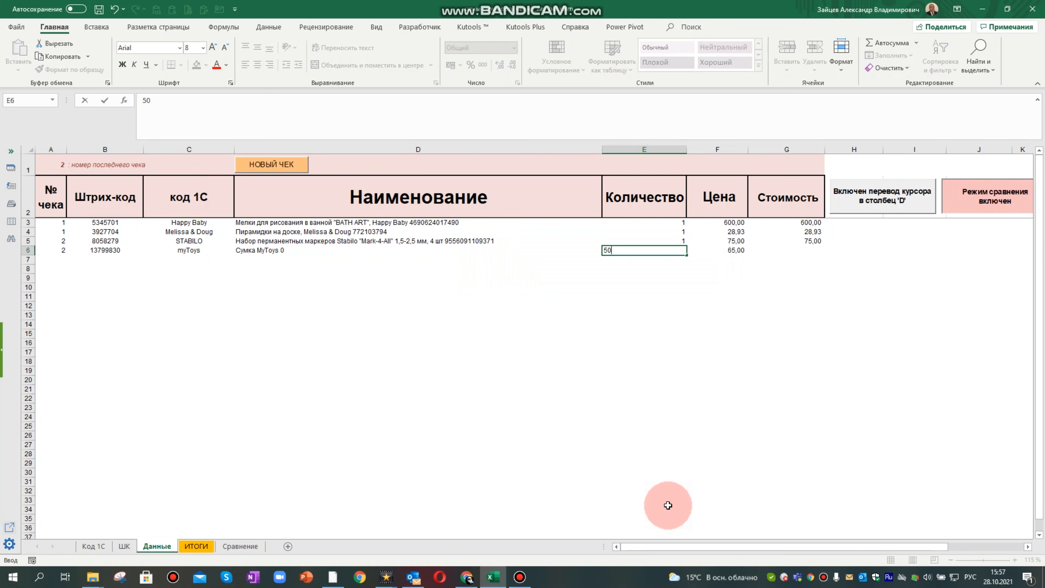
{"action": "key", "text": "Return"}
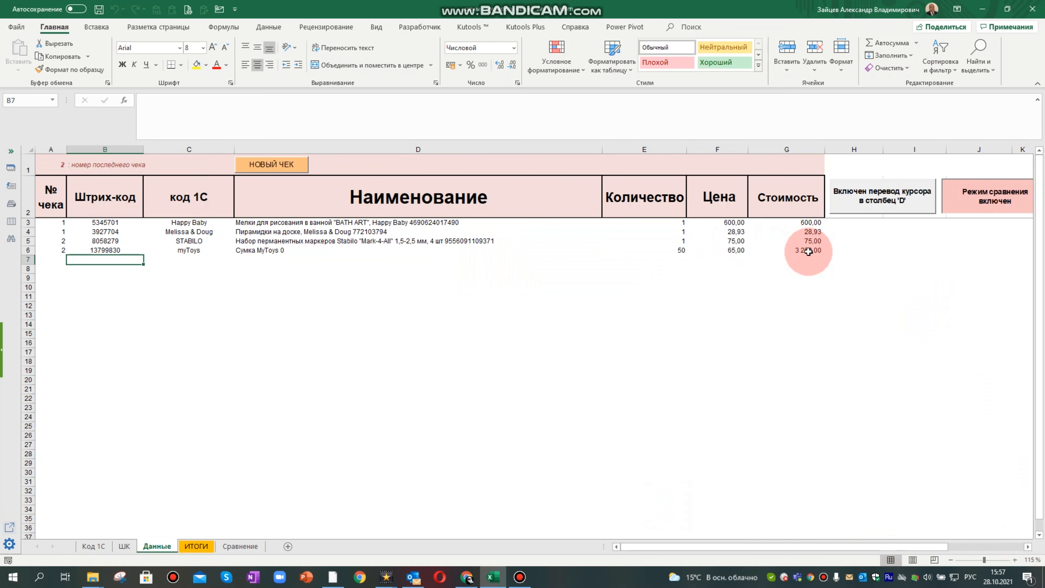
Check the bag's sales quantity and stock difference on the Сравнение sheet, and the second receipt's sums on ИТОГИ.
{"action": "left_click", "coordinate": [238, 546]}
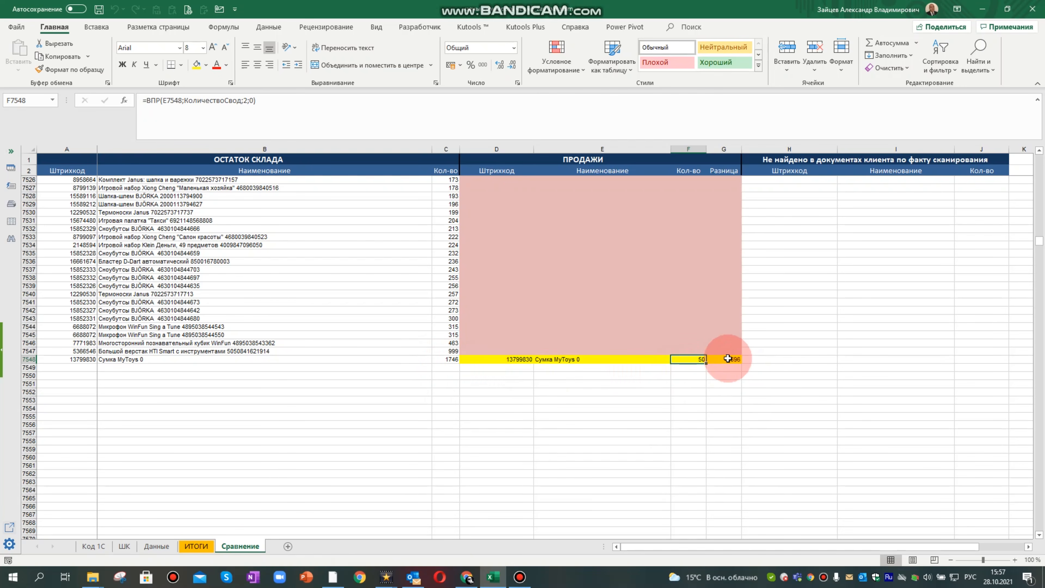
{"action": "left_click", "coordinate": [193, 550]}
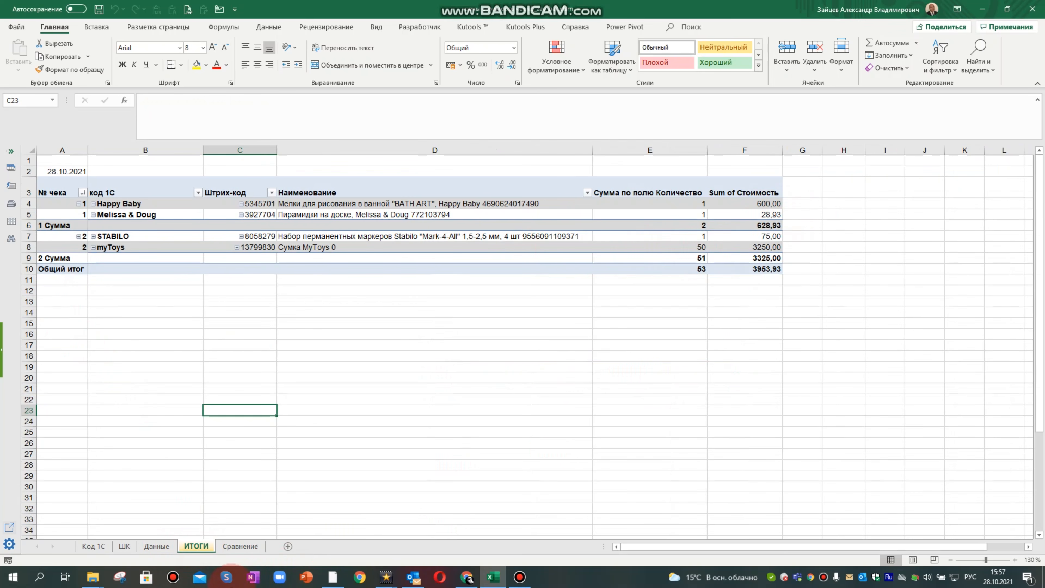
Re-enable the cursor's jump to a new row on Данные and add barcodes 13458740, 12261870 and 11896234 to the second receipt.
{"action": "left_click", "coordinate": [158, 548]}
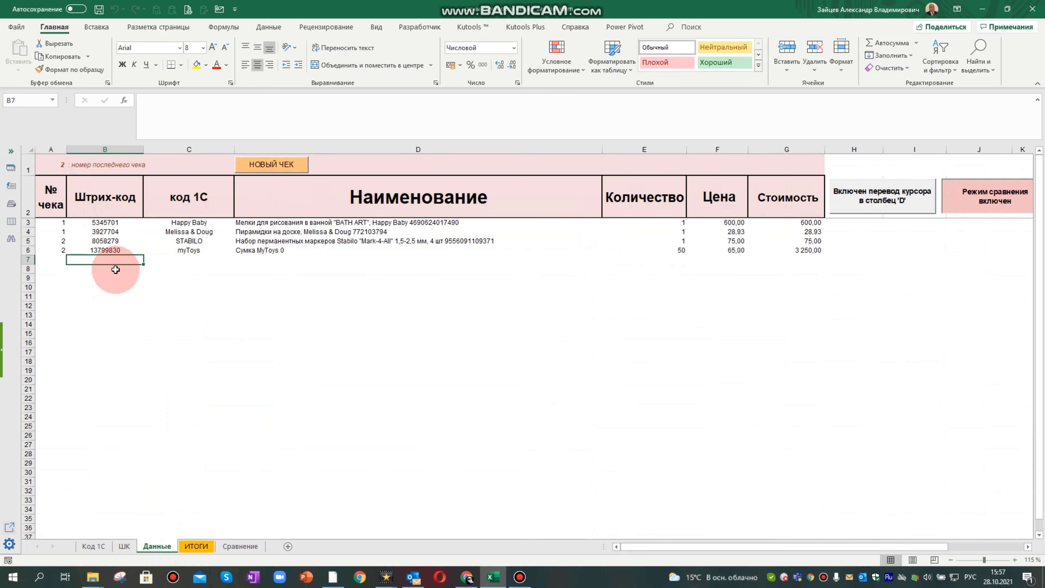
{"action": "left_click", "coordinate": [115, 258]}
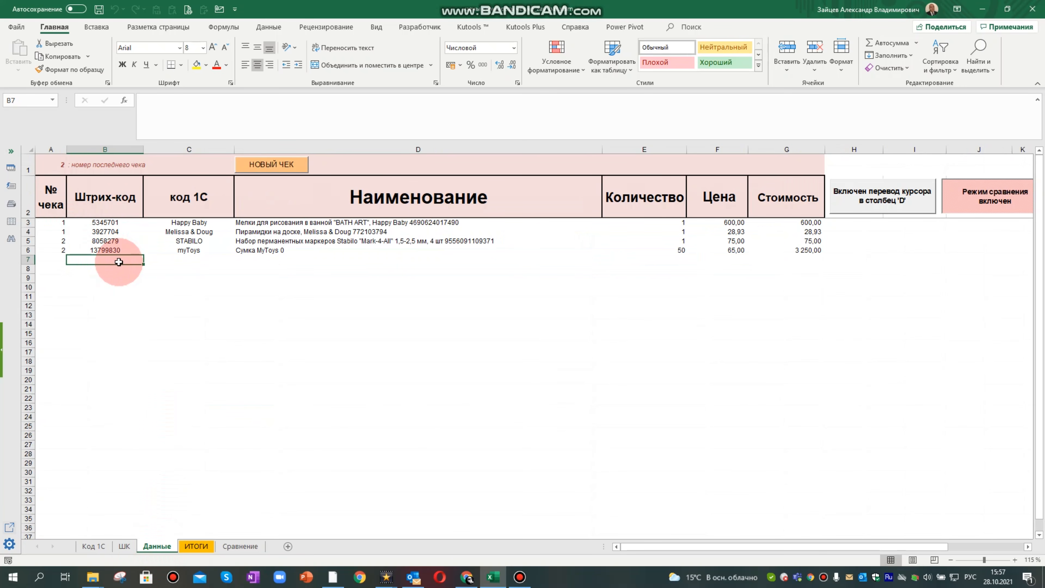
{"action": "left_click", "coordinate": [899, 197]}
{"action": "left_click", "coordinate": [123, 259]}
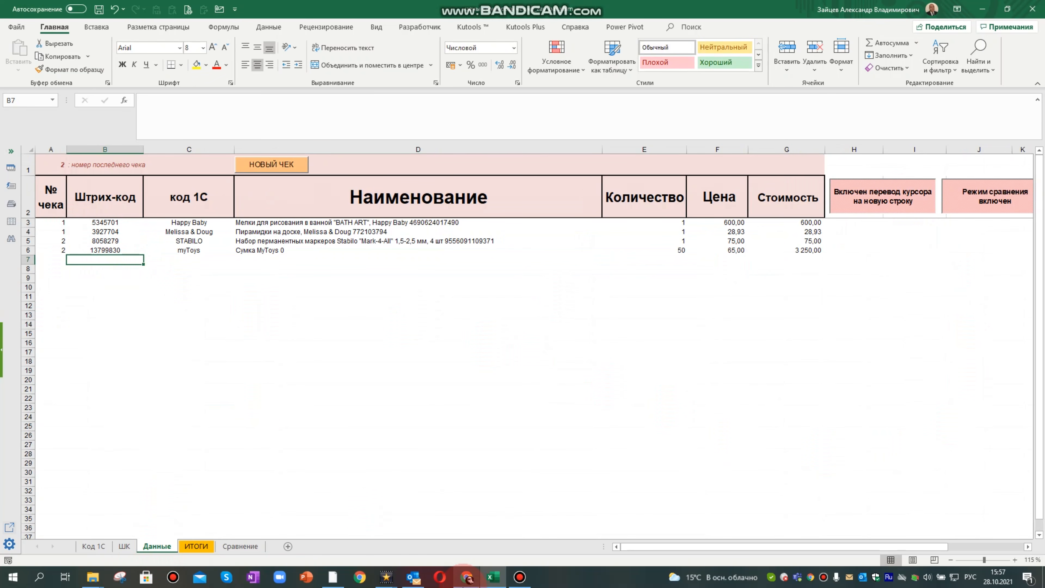
{"action": "mouse_move", "coordinate": [467, 577]}
{"action": "type", "text": "13458740"}
{"action": "key", "text": "Return"}
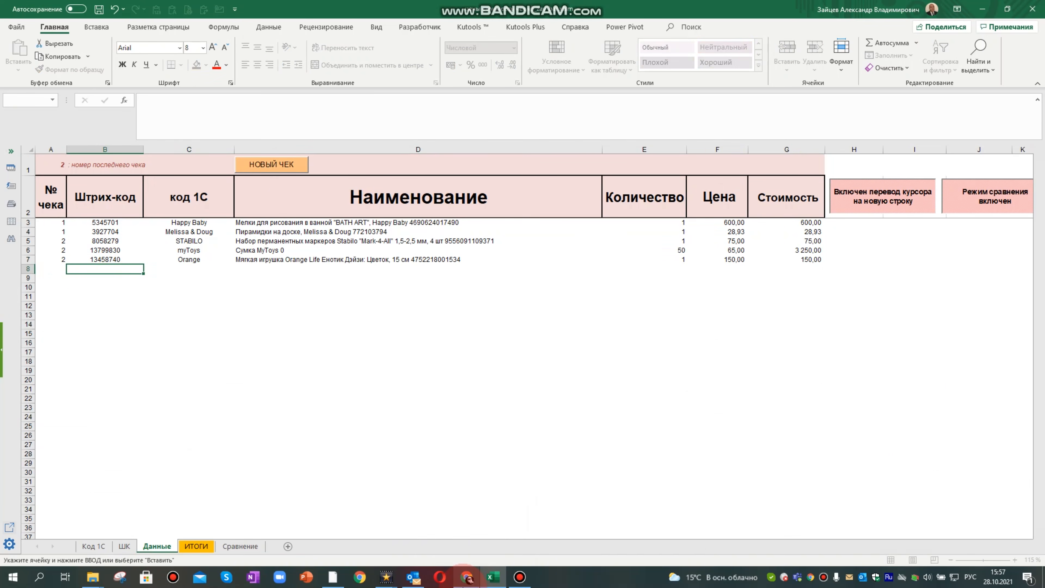
{"action": "type", "text": "12261870"}
{"action": "key", "text": "Return"}
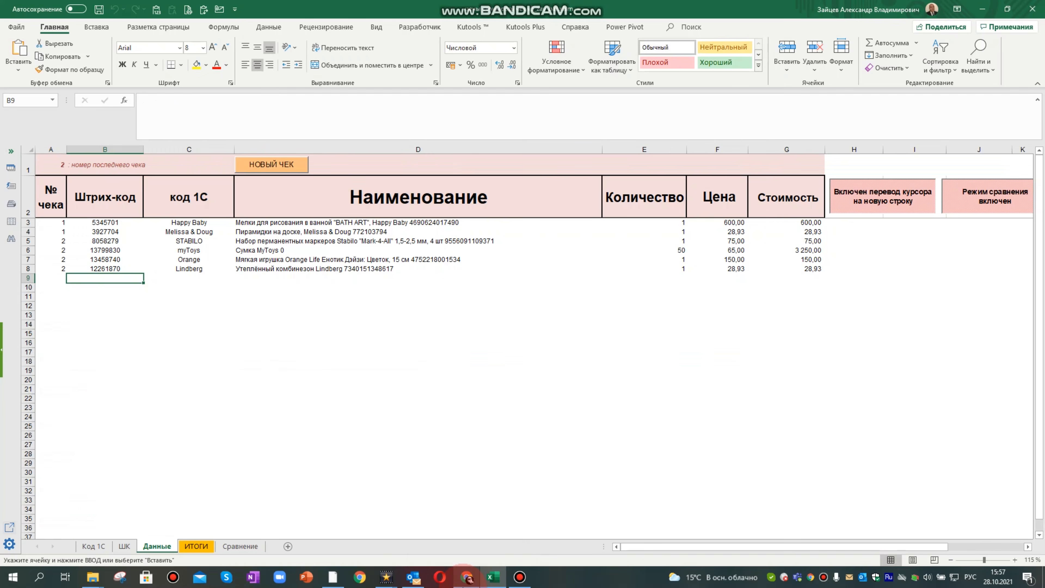
{"action": "type", "text": "11896234"}
{"action": "key", "text": "Return"}
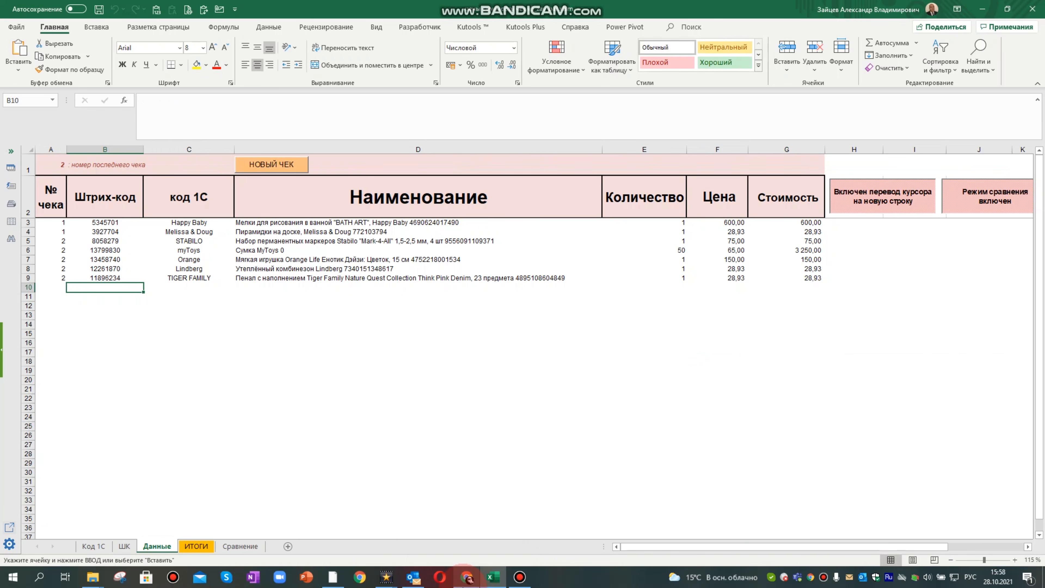
{"action": "left_click", "coordinate": [259, 164]}
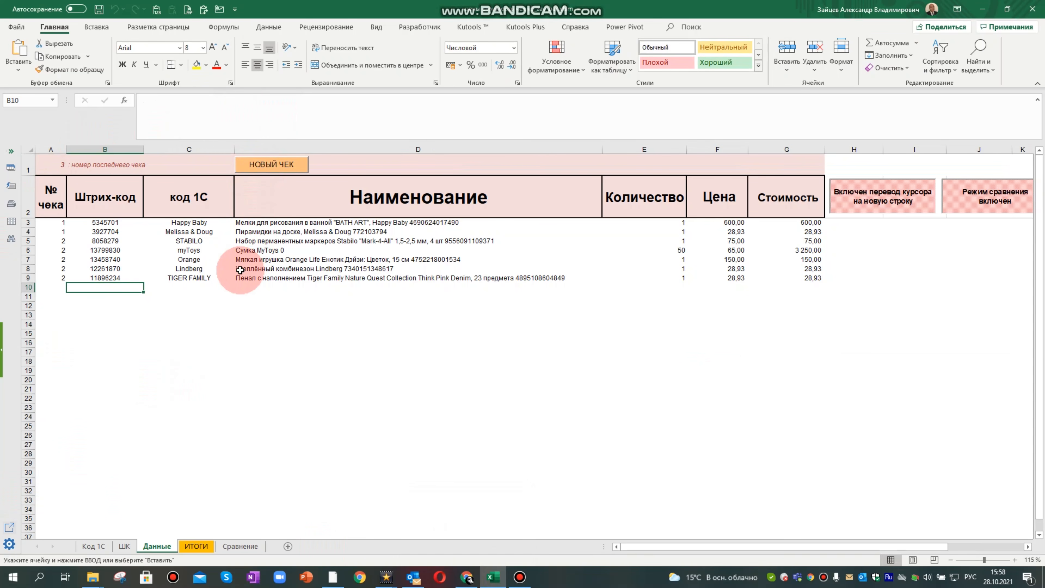
{"action": "type", "text": "9512453"}
{"action": "key", "text": "Return"}
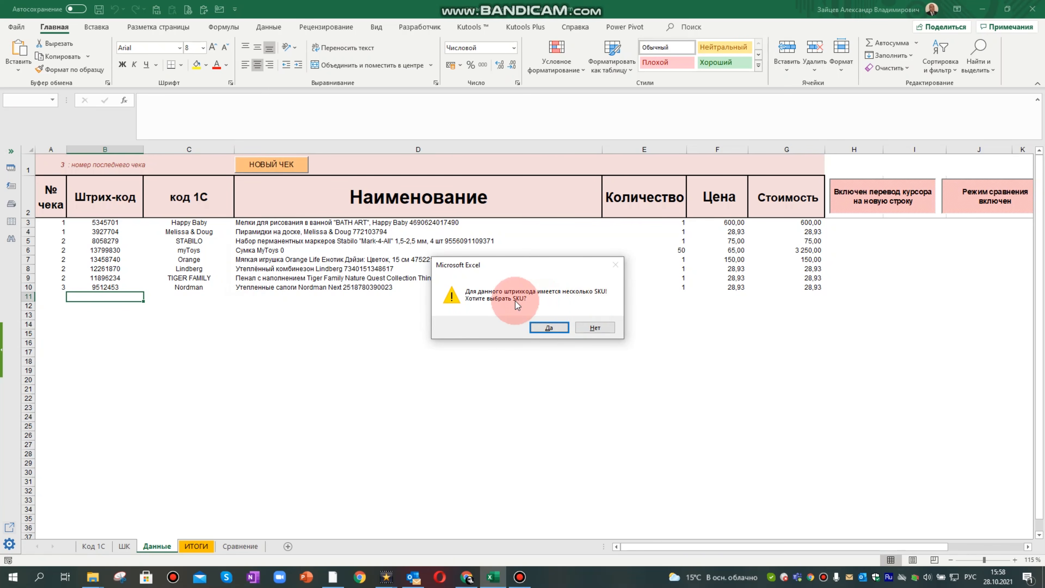
{"action": "left_click", "coordinate": [550, 328]}
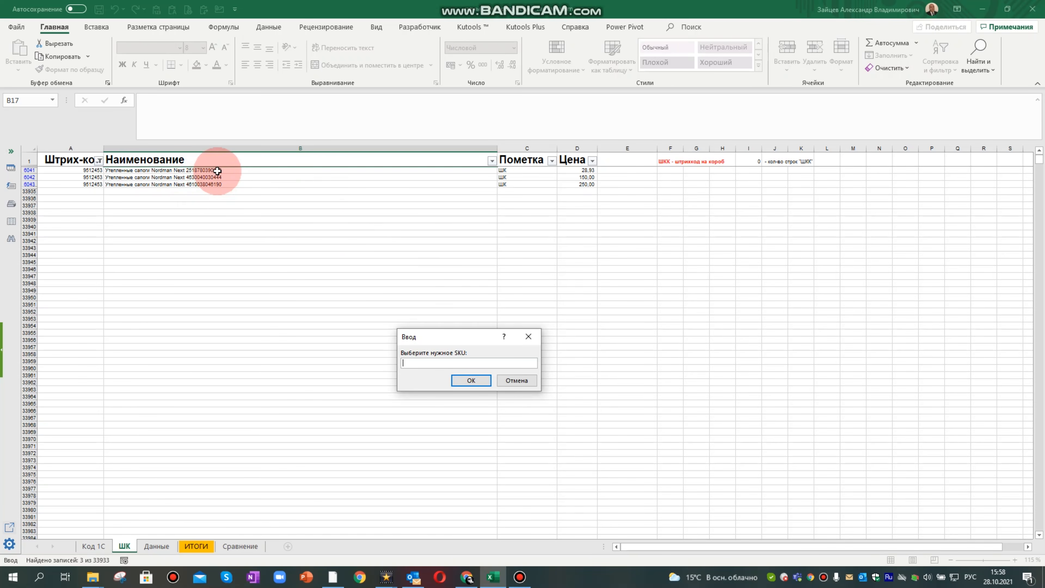
{"action": "left_click", "coordinate": [219, 187]}
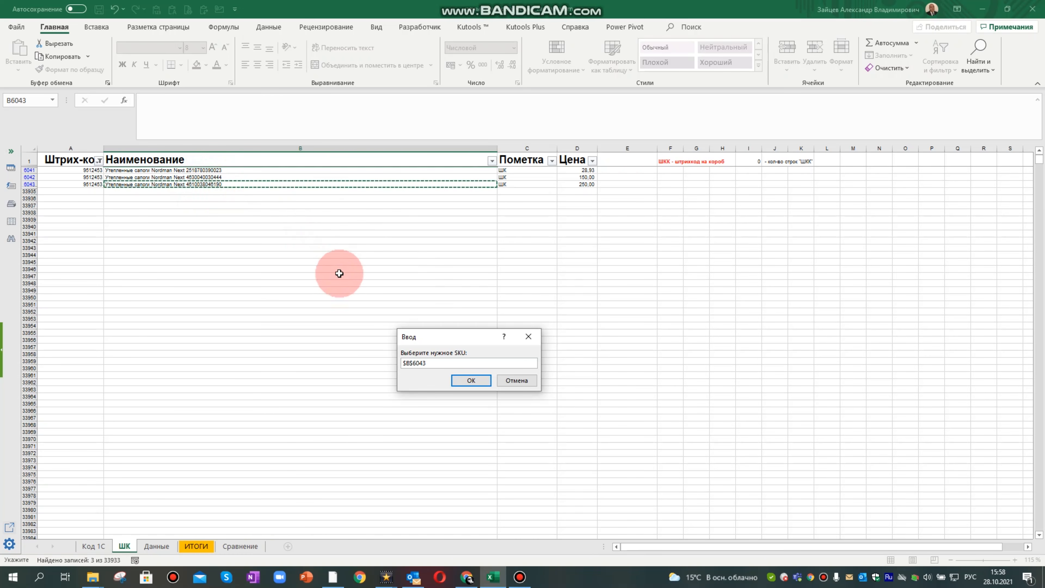
{"action": "left_click", "coordinate": [473, 382]}
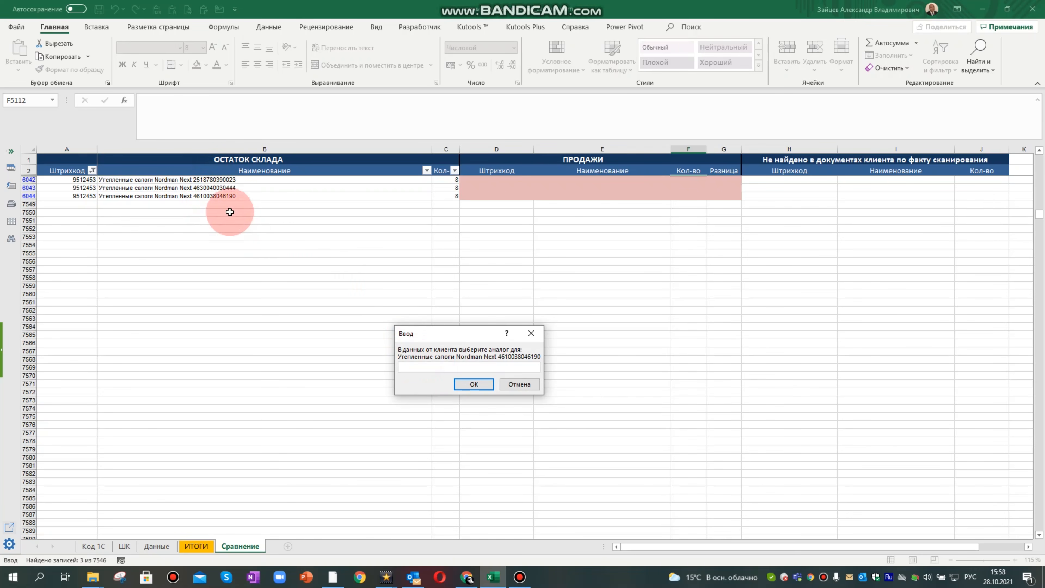
{"action": "left_click", "coordinate": [233, 196]}
{"action": "left_click", "coordinate": [468, 383]}
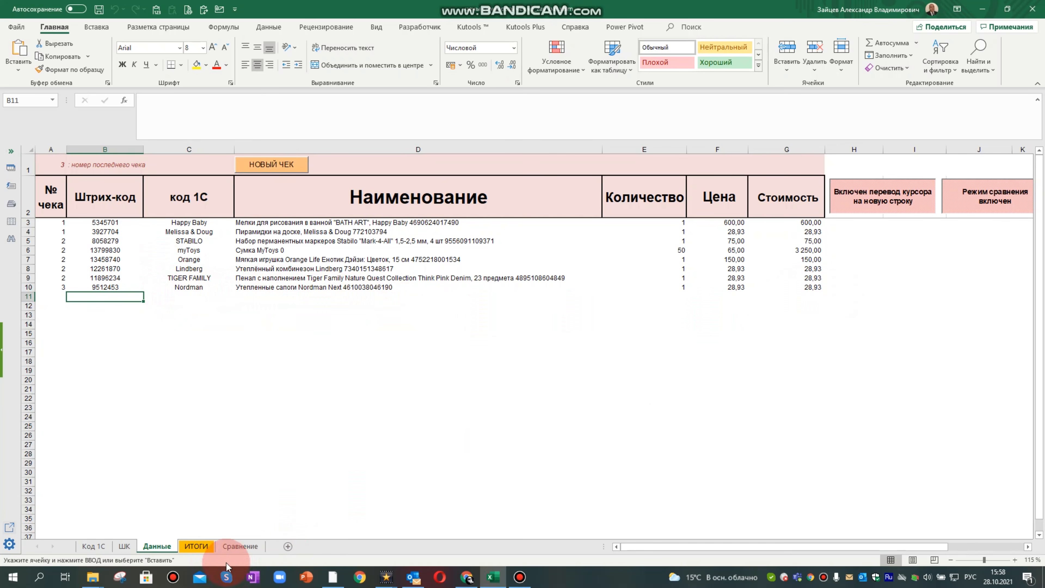
Check the Nordman boots' sales entry on the Сравнение sheet and review all receipt totals on ИТОГИ.
{"action": "left_click", "coordinate": [241, 546]}
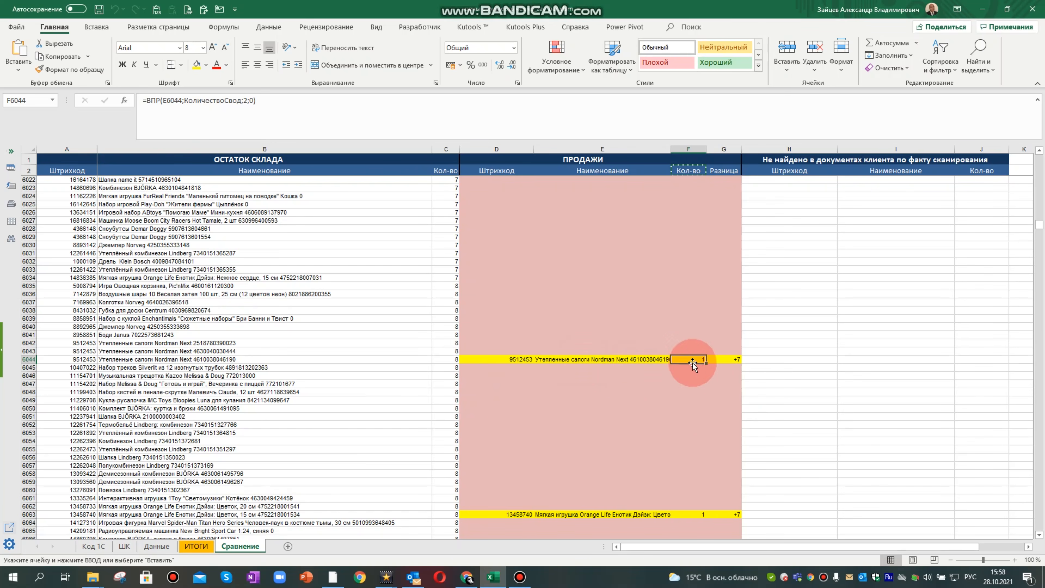
{"action": "left_click", "coordinate": [197, 546]}
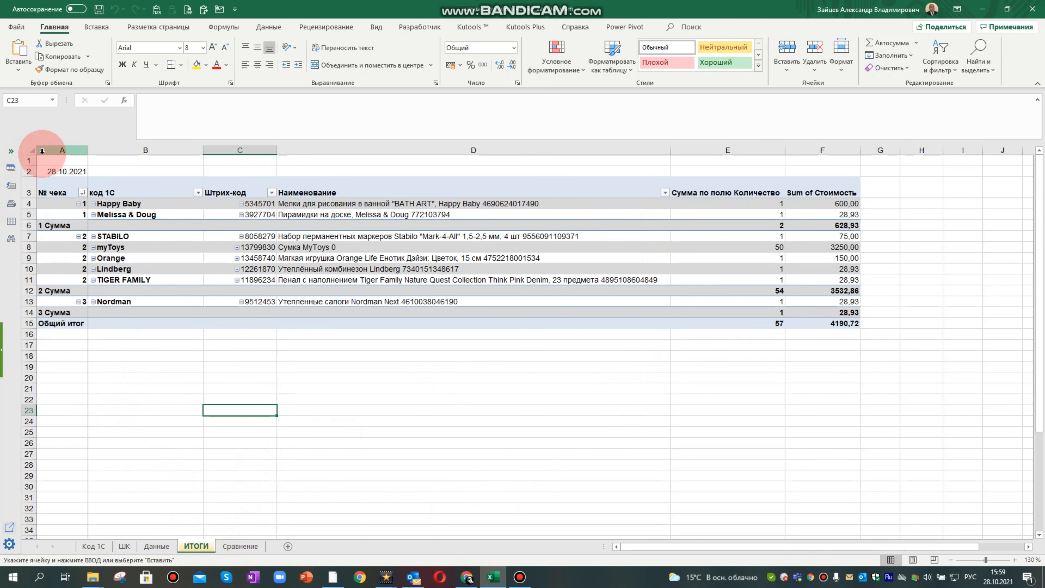
{"action": "left_click_drag", "start_coordinate": [42, 150], "coordinate": [851, 181]}
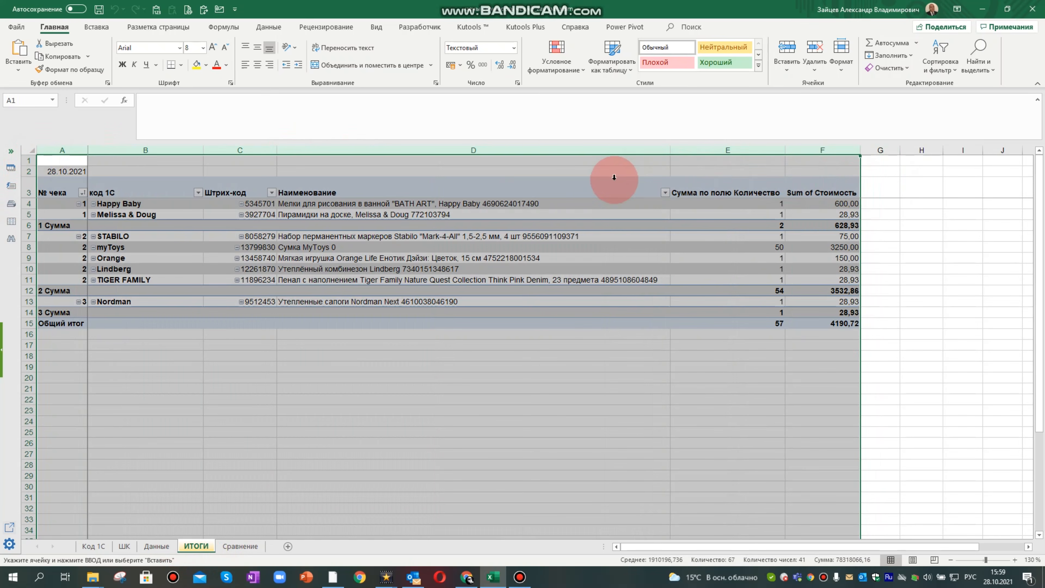
{"action": "right_click", "coordinate": [614, 177]}
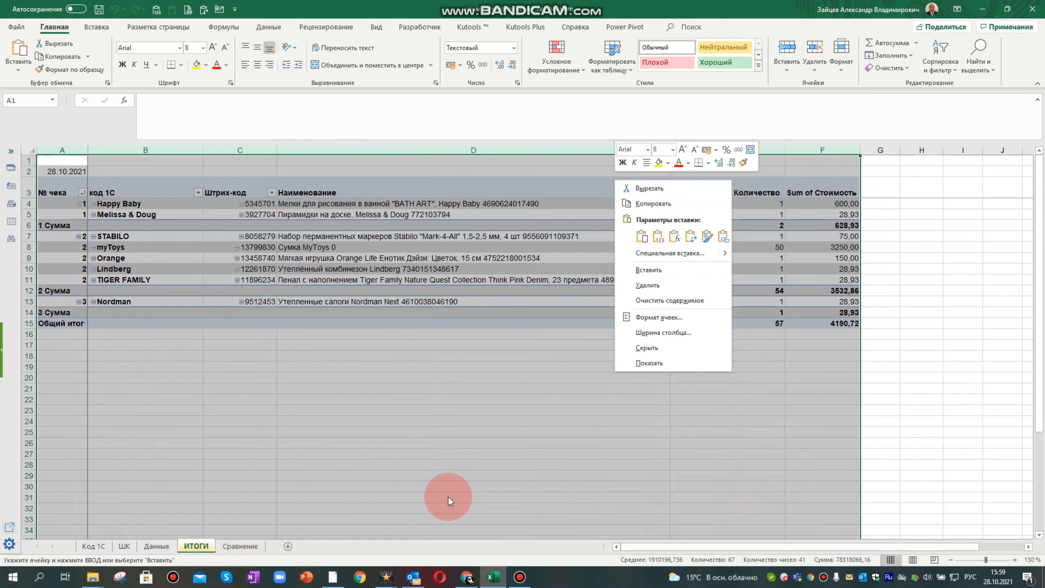
{"action": "key", "text": "Escape"}
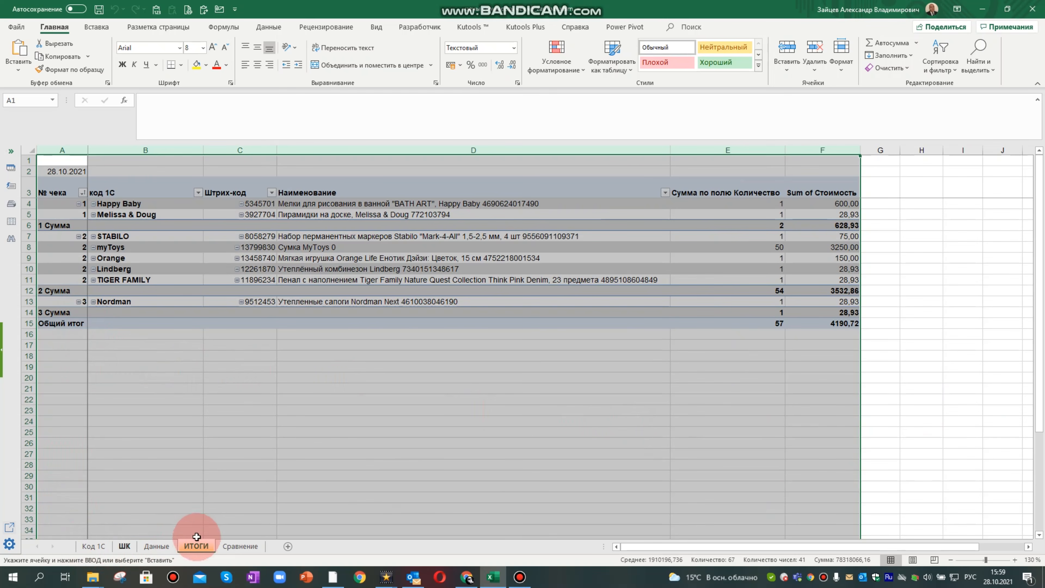
{"action": "left_click", "coordinate": [197, 546]}
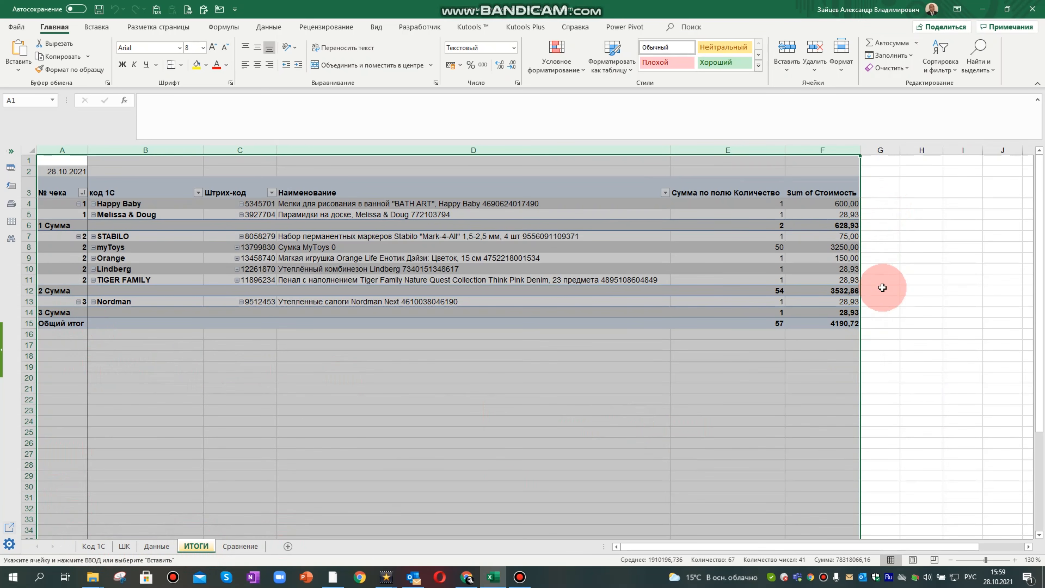
{"action": "left_click", "coordinate": [380, 444]}
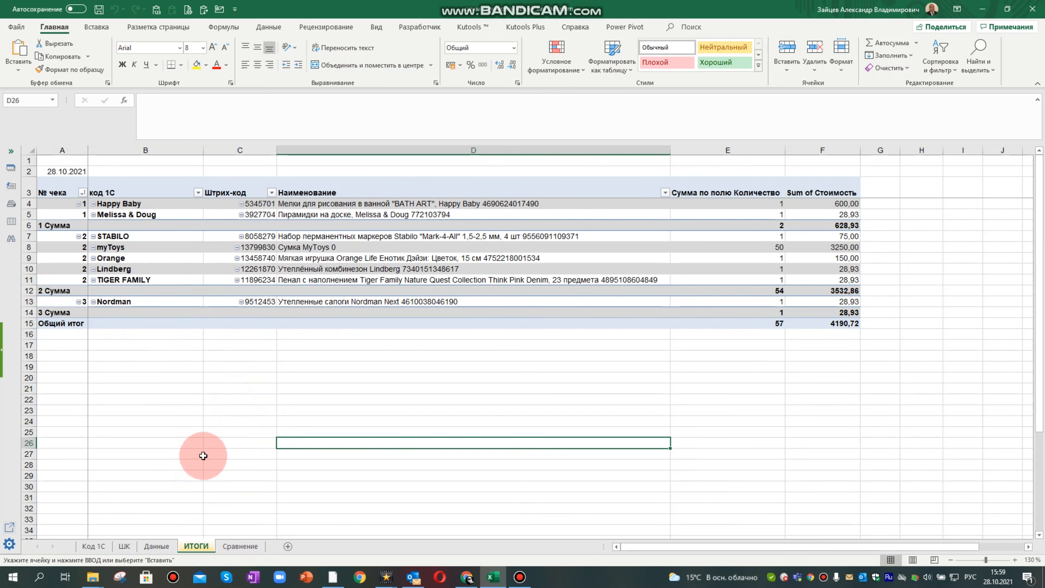
Add filters to the header in row 2 of the Сравнение sheet and exclude blanks from the sales Кол-во column.
{"action": "left_click", "coordinate": [238, 546]}
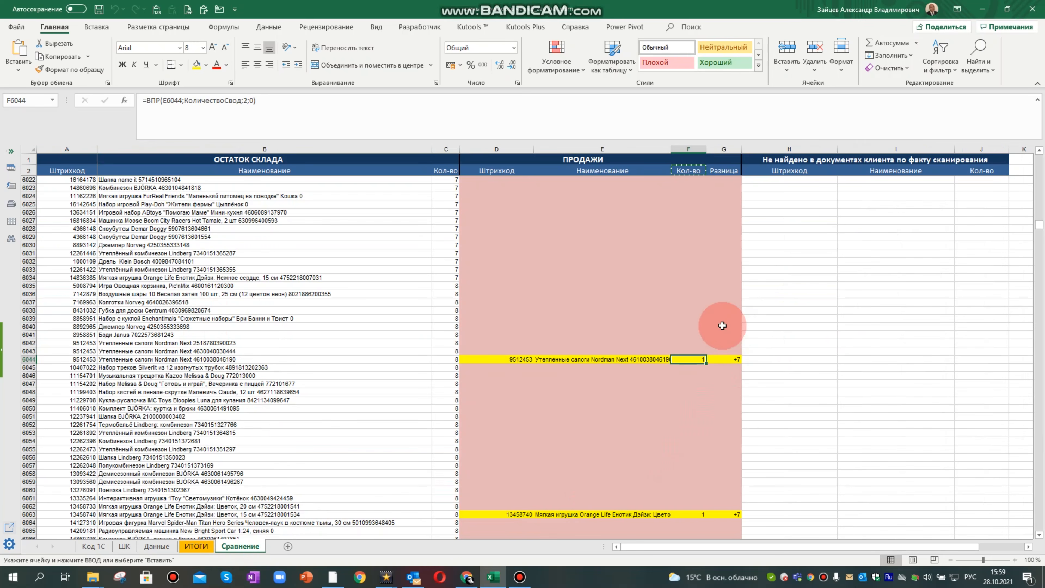
{"action": "left_click", "coordinate": [28, 170]}
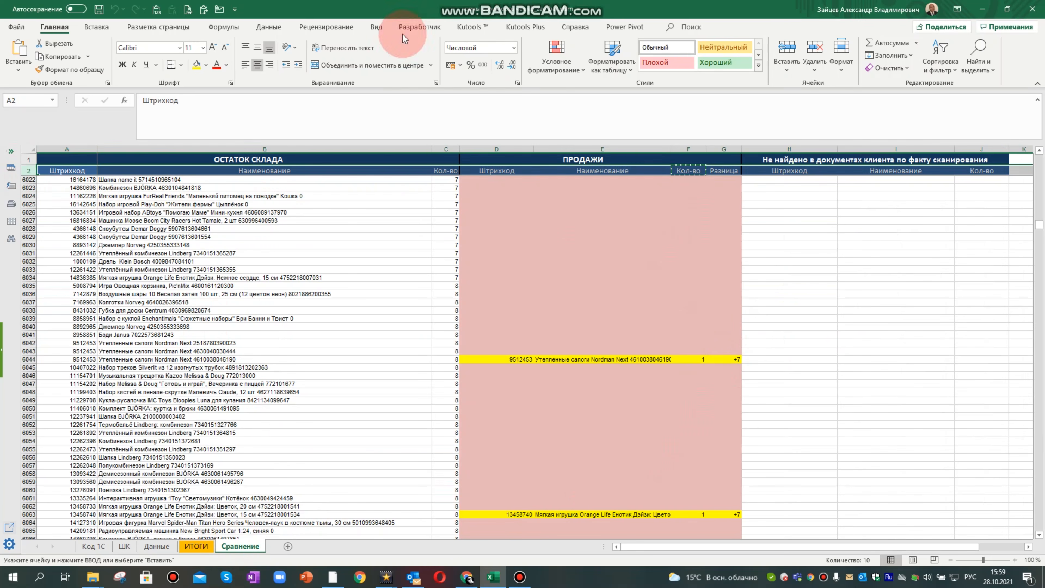
{"action": "left_click", "coordinate": [269, 28]}
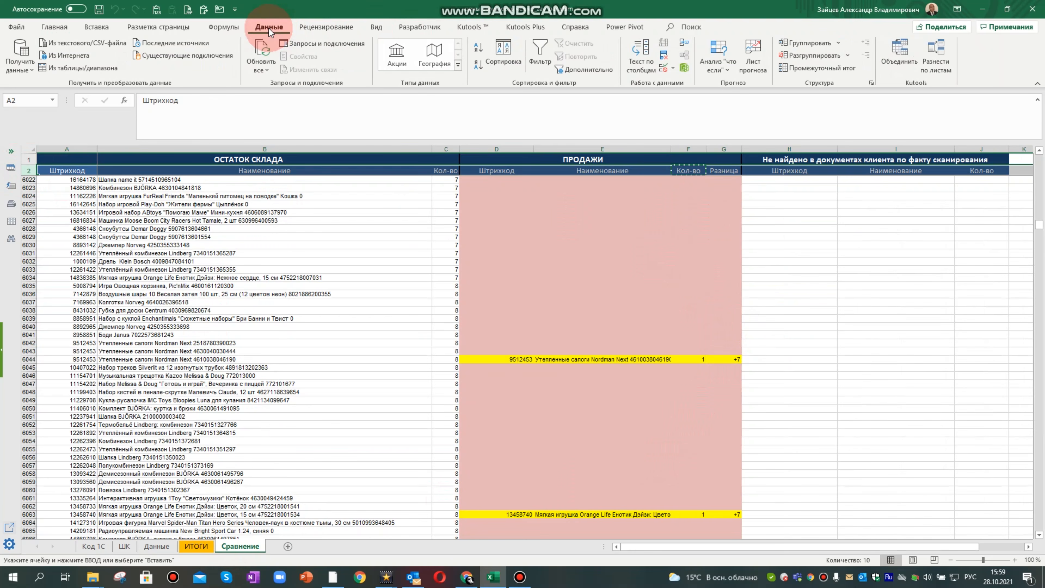
{"action": "left_click", "coordinate": [542, 55]}
{"action": "left_click", "coordinate": [700, 170]}
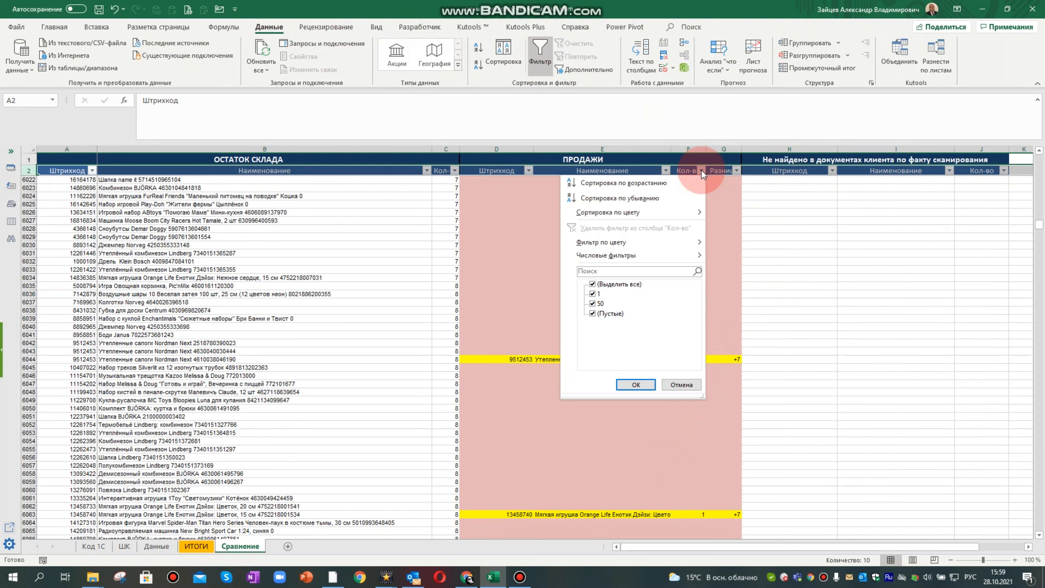
{"action": "left_click", "coordinate": [592, 313]}
{"action": "left_click", "coordinate": [636, 385]}
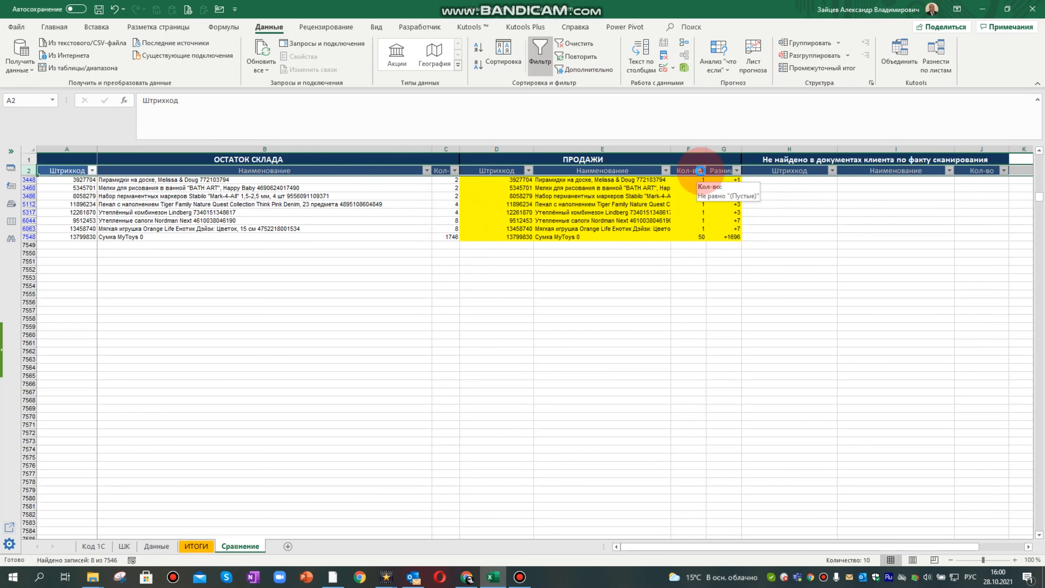
Show all rows again in the sales Кол-во filter and clear the ПРОДАЖИ data in columns D to G from row 3 down.
{"action": "left_click", "coordinate": [701, 173]}
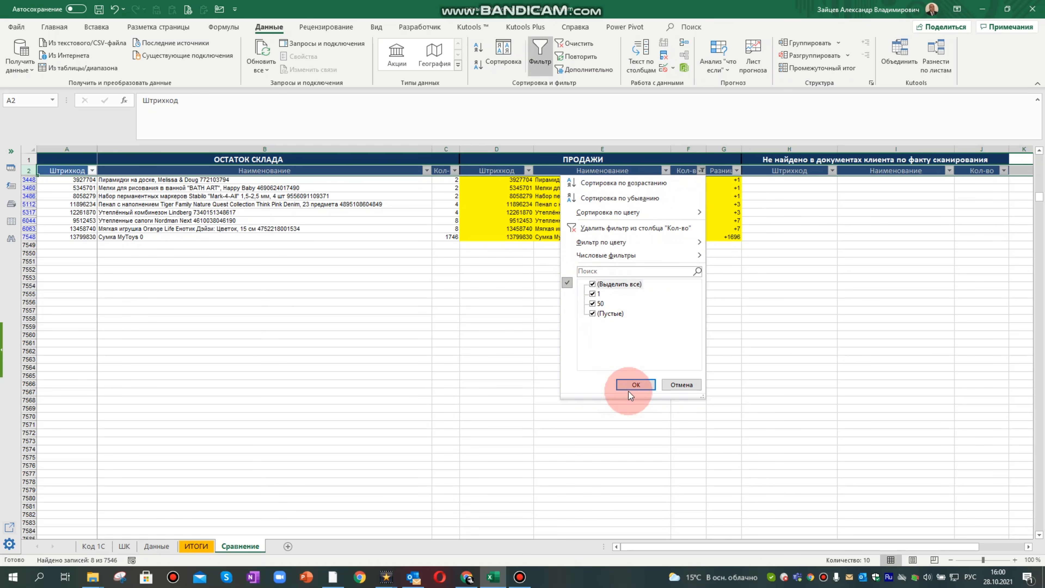
{"action": "left_click", "coordinate": [636, 384]}
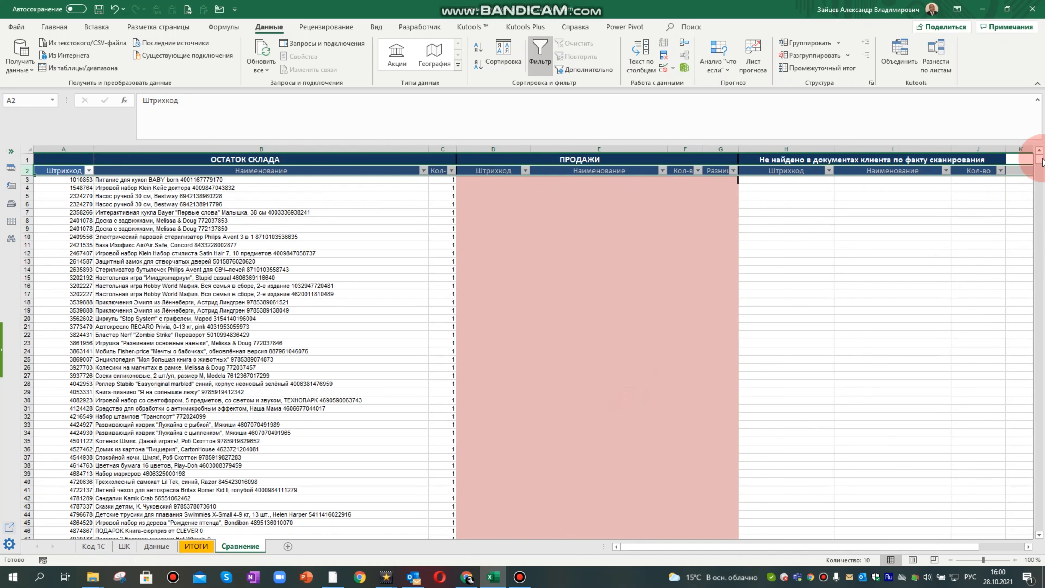
{"action": "left_click_drag", "start_coordinate": [499, 179], "coordinate": [695, 222]}
{"action": "key", "text": "ctrl+shift+Down"}
{"action": "key", "text": "ctrl+shift+Down"}
{"action": "key", "text": "ctrl+shift+Down"}
{"action": "key", "text": "ctrl+shift+Down"}
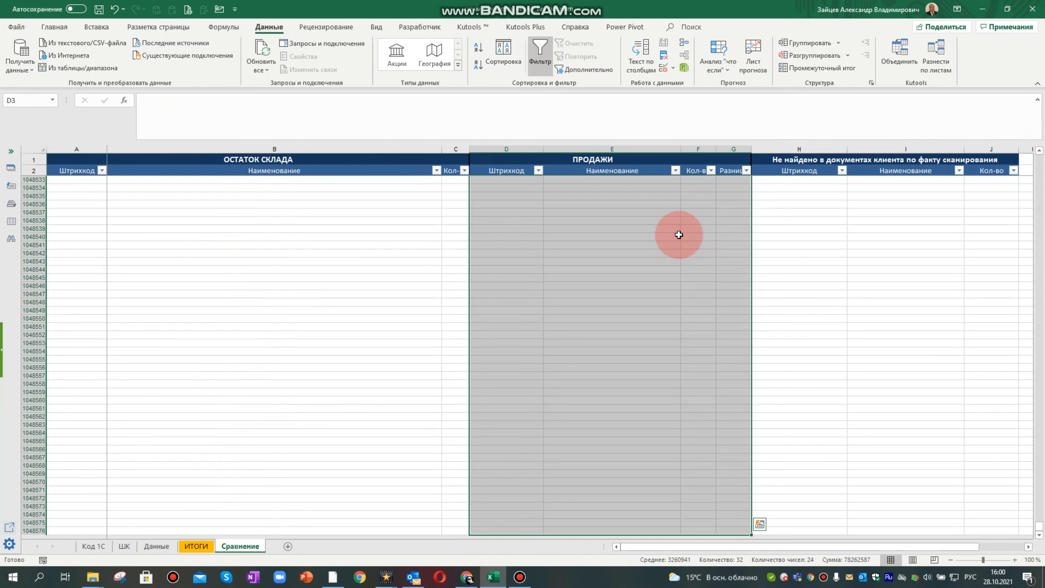
{"action": "key", "text": "End"}
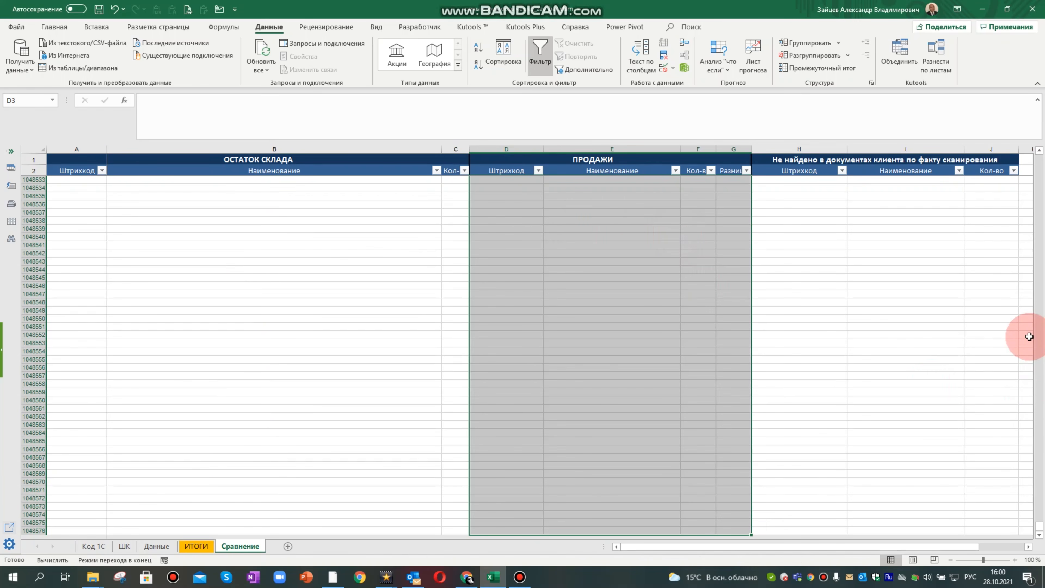
{"action": "key", "text": "ctrl+Home"}
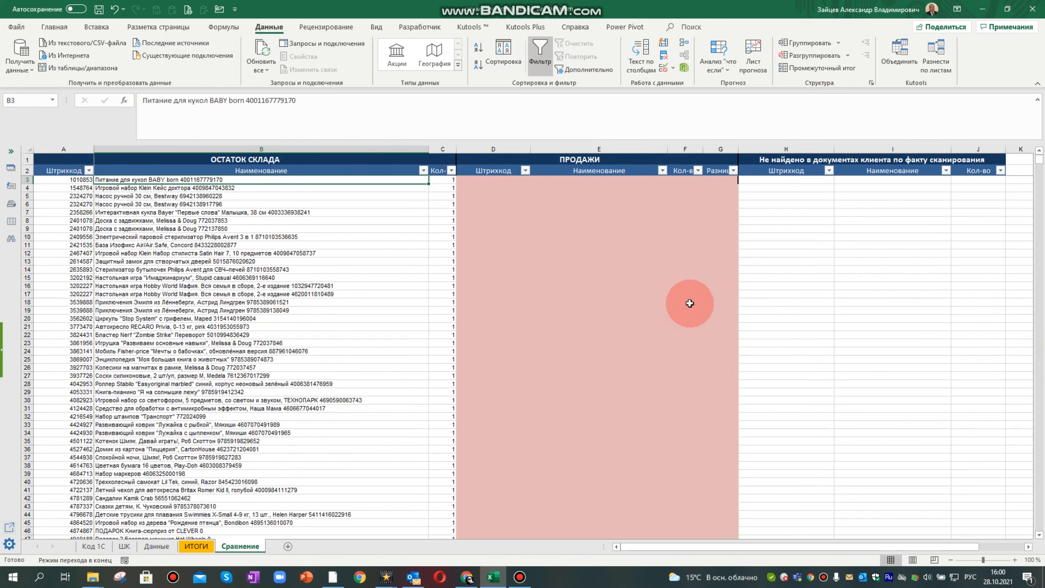
{"action": "left_click", "coordinate": [701, 284]}
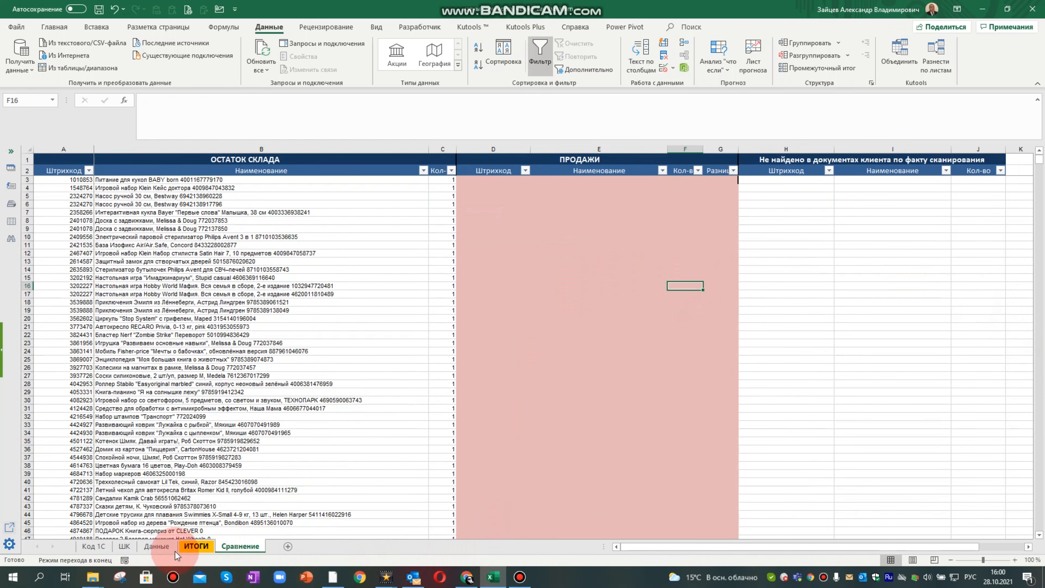
Clear the receipt entries in rows 3 to 10 of the Данные sheet and reset the last receipt number in A1 to 0.
{"action": "left_click", "coordinate": [159, 546]}
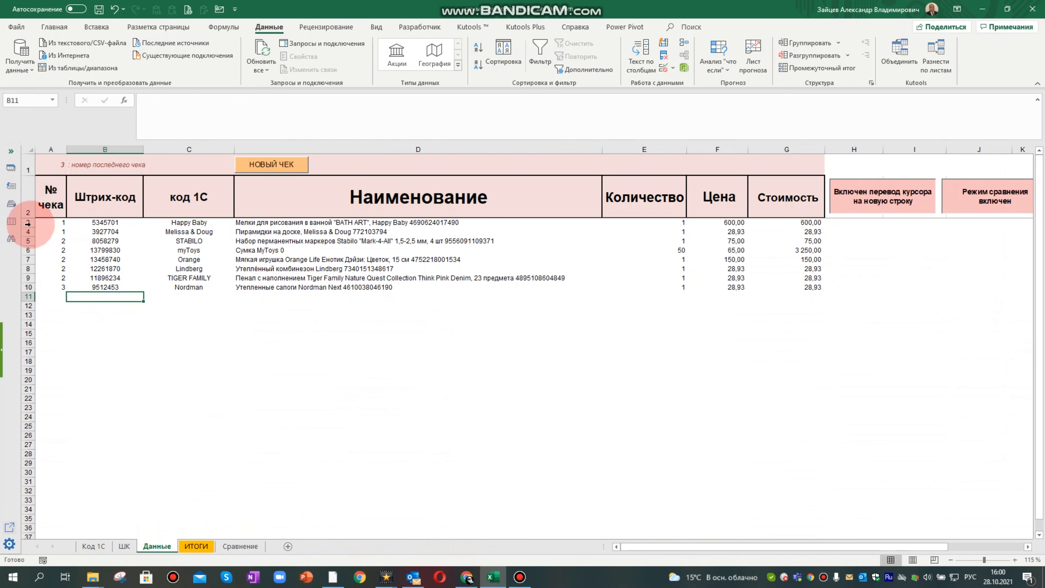
{"action": "left_click_drag", "start_coordinate": [28, 222], "coordinate": [30, 293]}
{"action": "left_click_drag", "start_coordinate": [30, 291], "coordinate": [27, 287]}
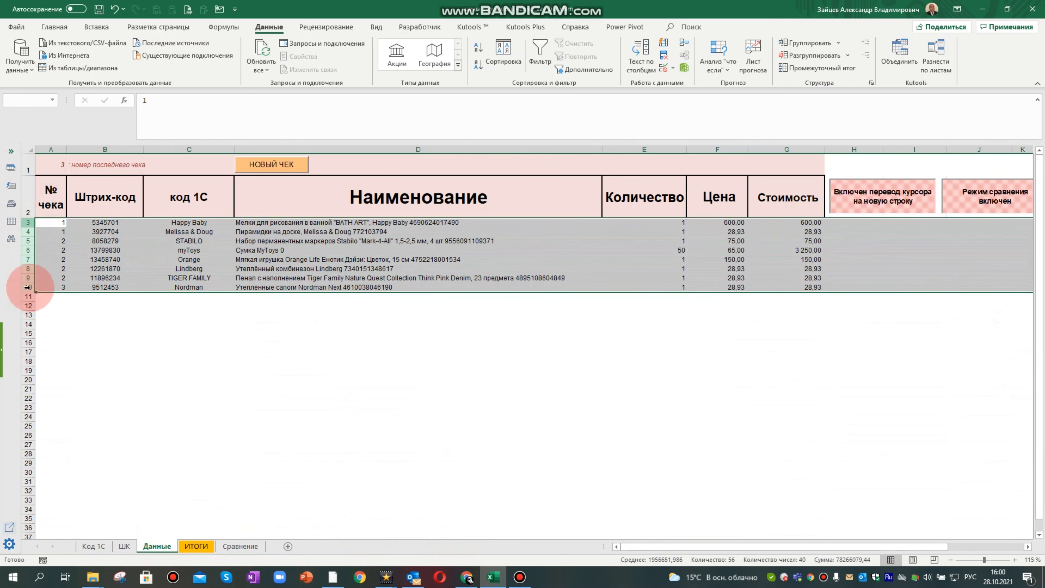
{"action": "key", "text": "Delete"}
{"action": "left_click", "coordinate": [236, 322]}
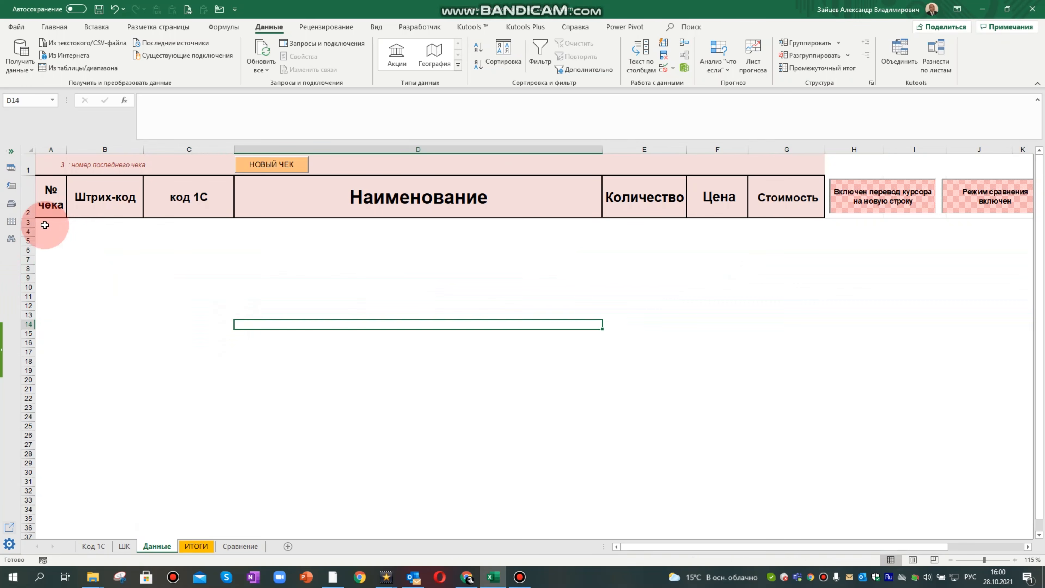
{"action": "left_click", "coordinate": [52, 165]}
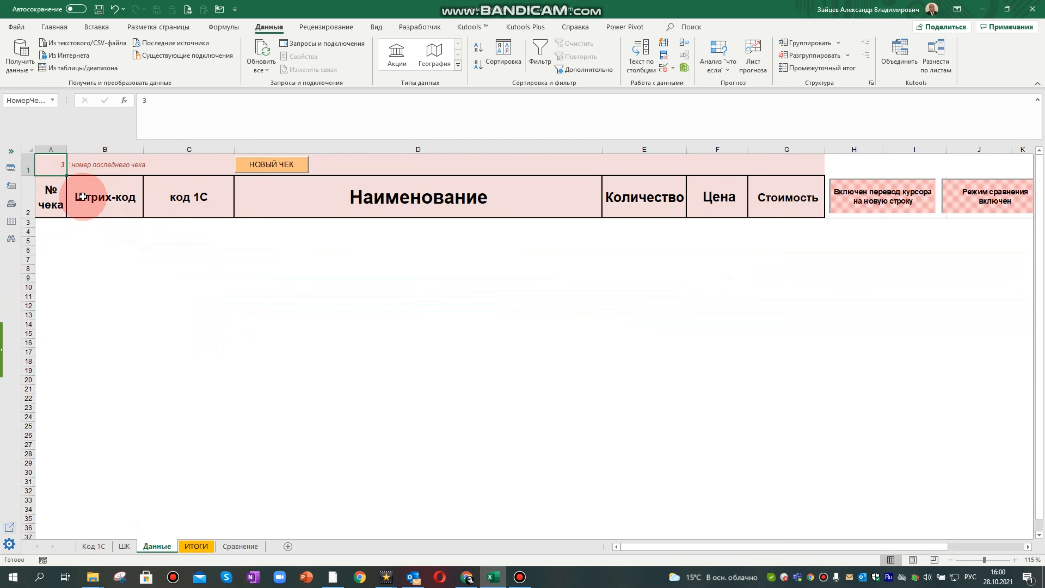
{"action": "left_click", "coordinate": [273, 286]}
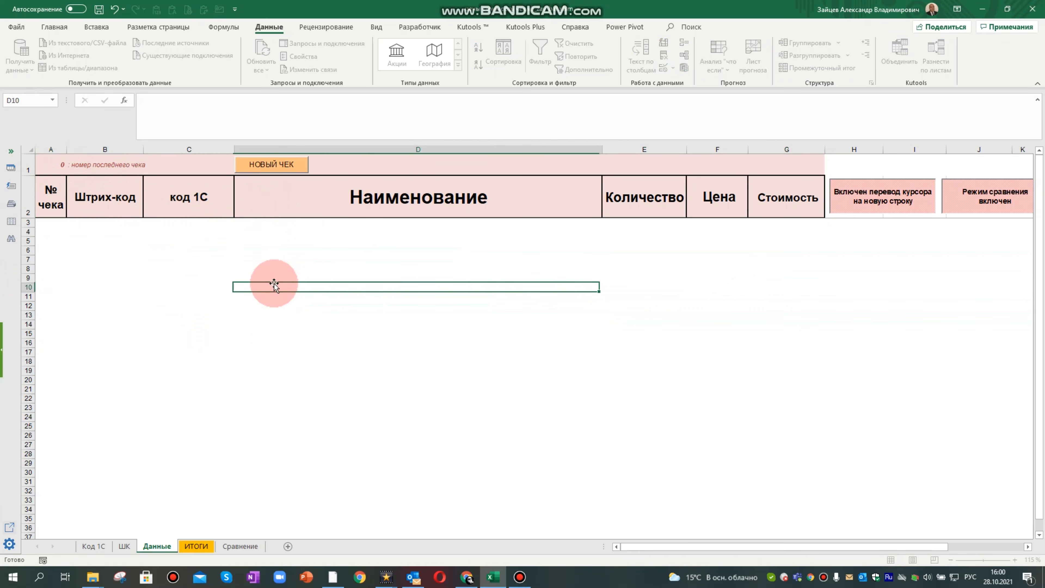